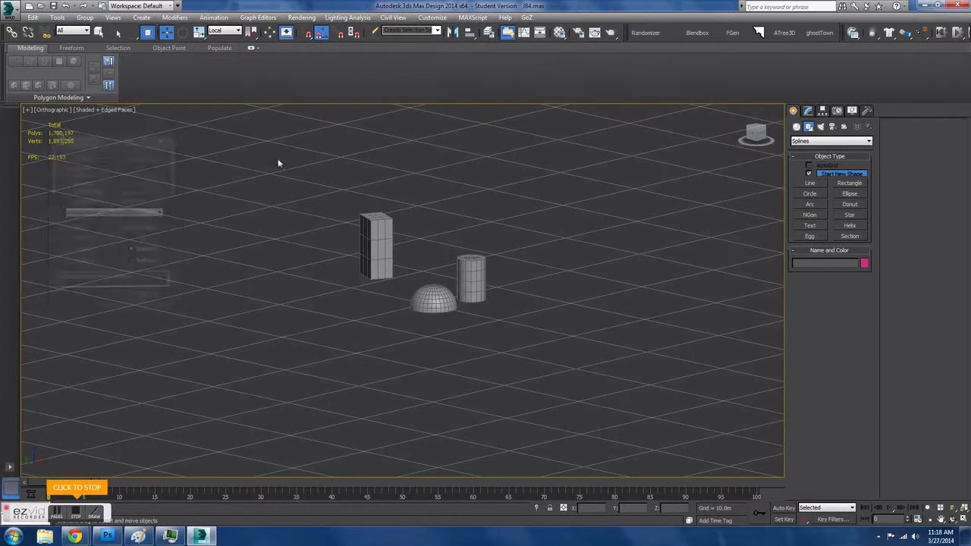
# Select the cylinder and shift its position slightly relative to the box and hemisphere.
pyautogui.scroll(-3, 407, 257)
pyautogui.scroll(6, 407, 258)
pyautogui.moveTo(397, 367); pyautogui.dragTo(357, 258, button='middle')
pyautogui.click(351, 262)
pyautogui.click(456, 368)
pyautogui.keyDown('alt'); pyautogui.moveTo(378, 331); pyautogui.dragTo(441, 324, button='middle'); pyautogui.keyUp('alt')
pyautogui.moveTo(482, 307); pyautogui.dragTo(470, 278)
pyautogui.keyDown('alt'); pyautogui.moveTo(470, 277); pyautogui.dragTo(352, 288, button='middle'); pyautogui.keyUp('alt')
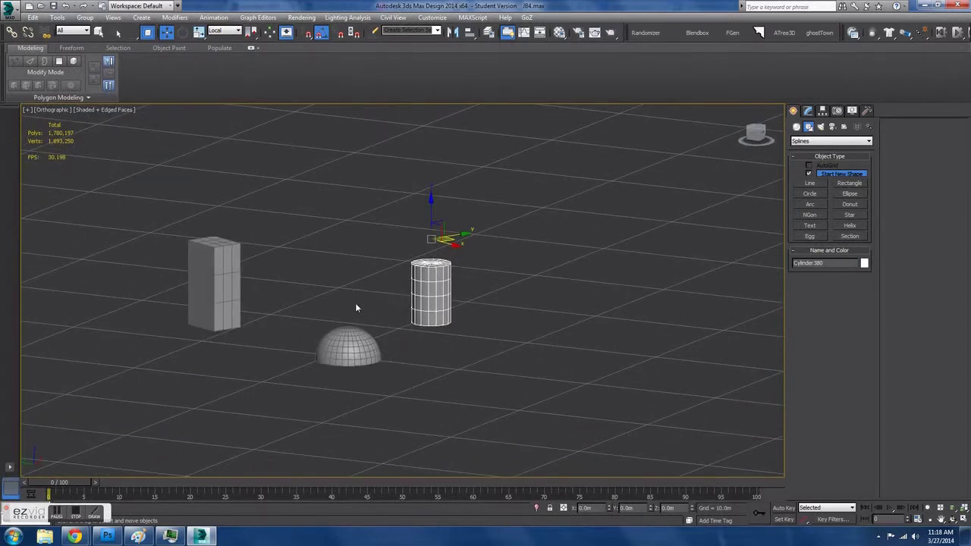
# Move the box closer to the hemisphere and nudge the cylinder a short distance.
pyautogui.click(227, 306)
pyautogui.moveTo(227, 306); pyautogui.dragTo(294, 310)
pyautogui.keyDown('alt'); pyautogui.moveTo(350, 318); pyautogui.dragTo(394, 355, button='middle'); pyautogui.keyUp('alt')
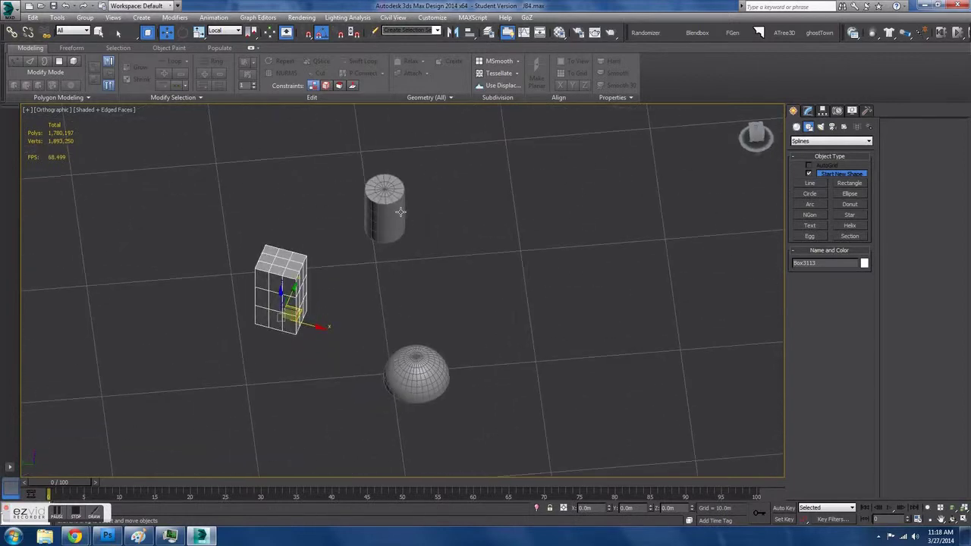
pyautogui.moveTo(399, 210); pyautogui.dragTo(402, 235)
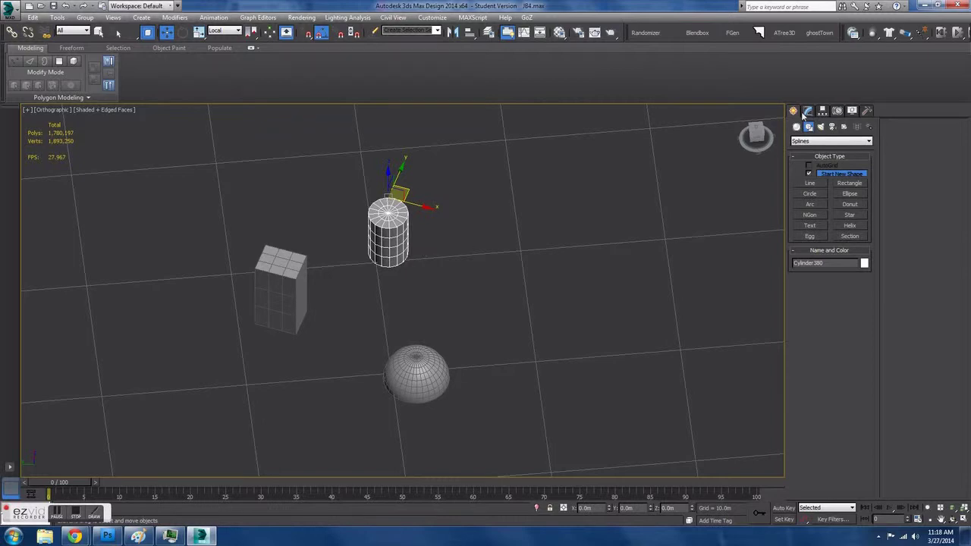
# Select the box, cylinder and hemisphere together.
pyautogui.moveTo(304, 348); pyautogui.dragTo(303, 348)
pyautogui.click(296, 312)
pyautogui.click(386, 351)
pyautogui.click(403, 362)
pyautogui.scroll(2, 387, 336)
pyautogui.moveTo(573, 143); pyautogui.dragTo(297, 419)
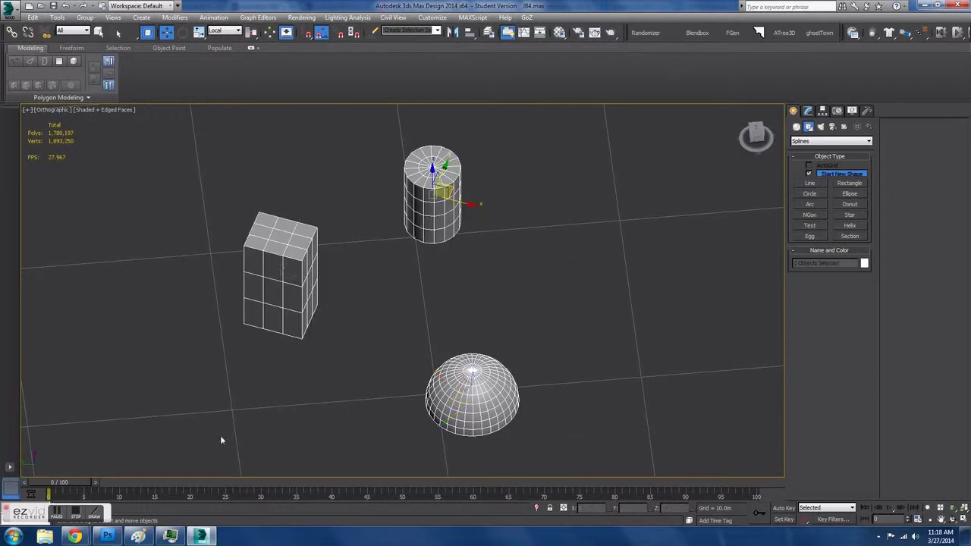
# Try the available transform center options and test rotating the three selected objects.
pyautogui.click(256, 33)
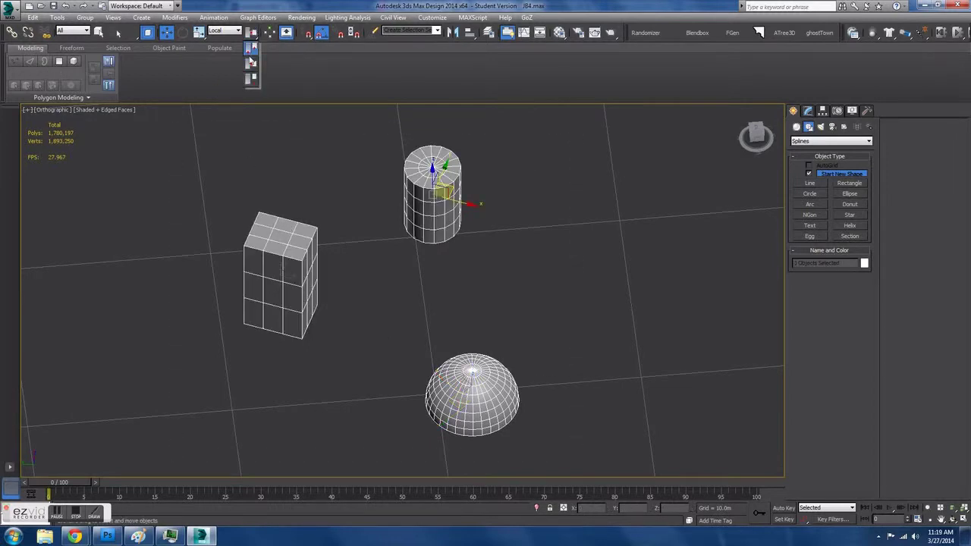
pyautogui.moveTo(252, 64); pyautogui.dragTo(251, 70)
pyautogui.click(256, 34)
pyautogui.moveTo(256, 35); pyautogui.dragTo(253, 47)
pyautogui.press('e')
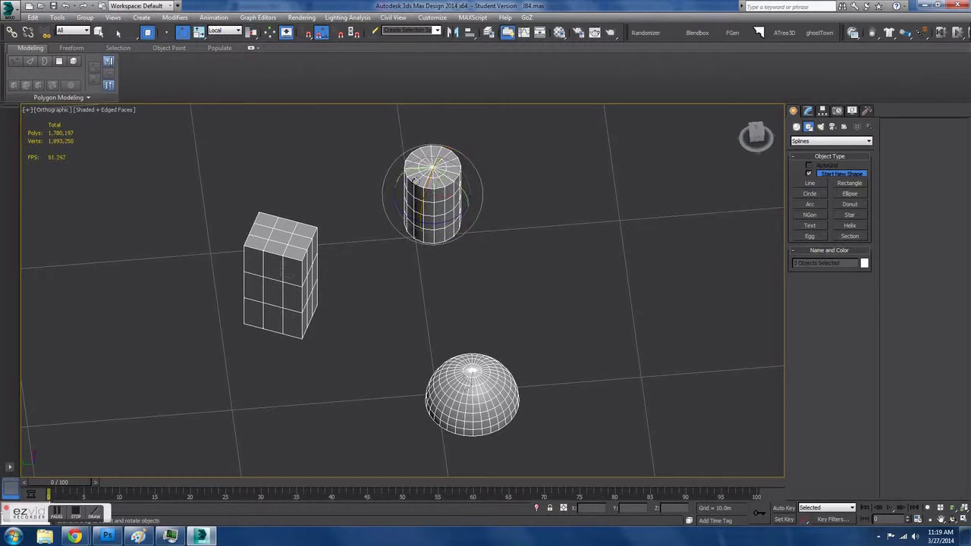
pyautogui.moveTo(464, 206); pyautogui.dragTo(450, 259)
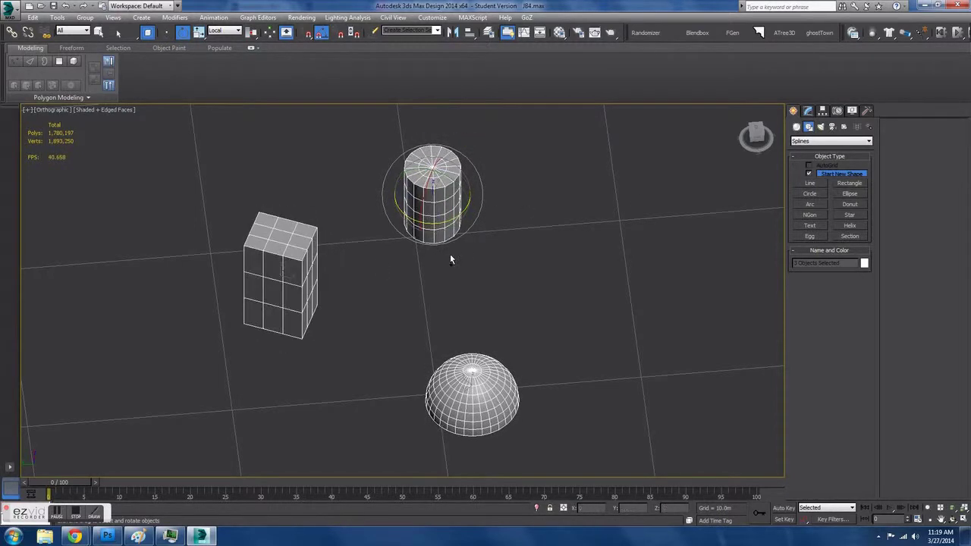
# Turn on Affect Pivot Only to examine the three objects' pivots, and pick the hemisphere's pivot.
pyautogui.click(823, 112)
pyautogui.click(837, 175)
pyautogui.keyDown('alt'); pyautogui.moveTo(430, 299); pyautogui.dragTo(428, 237, button='middle'); pyautogui.keyUp('alt')
pyautogui.press('w')
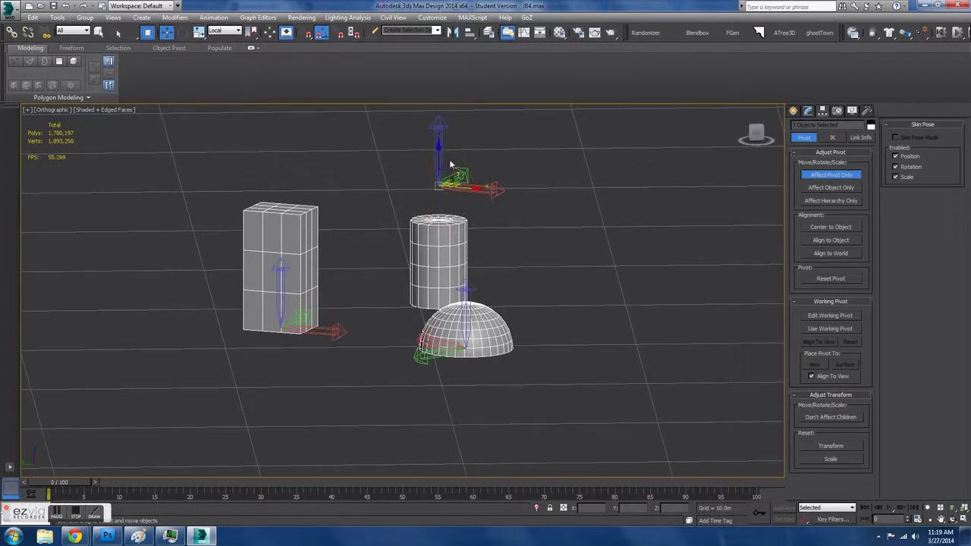
pyautogui.moveTo(444, 163); pyautogui.dragTo(440, 182)
pyautogui.click(469, 308)
pyautogui.moveTo(469, 331); pyautogui.dragTo(470, 322)
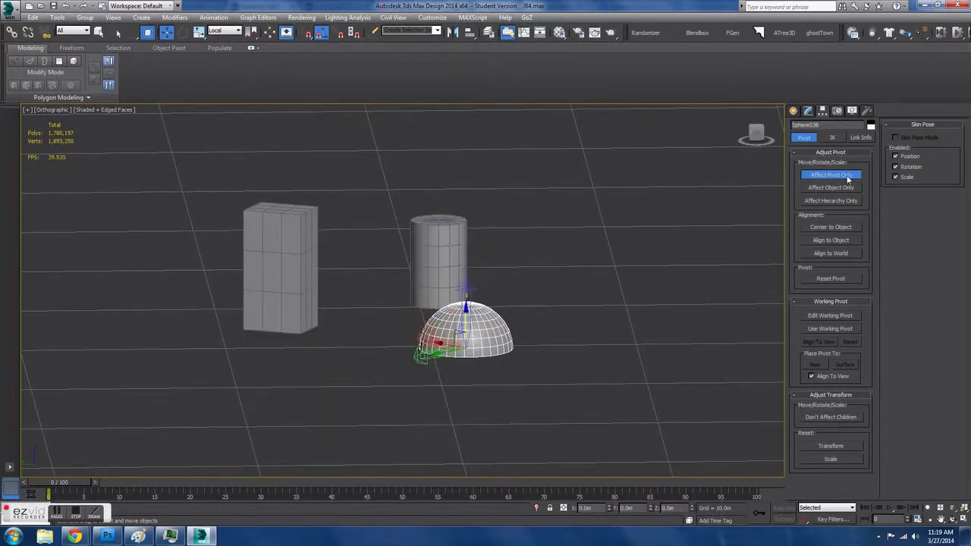
# Try to align the hemisphere's pivot to another object, and turn off Affect Pivot Only.
pyautogui.hotkey('alt', 'a')
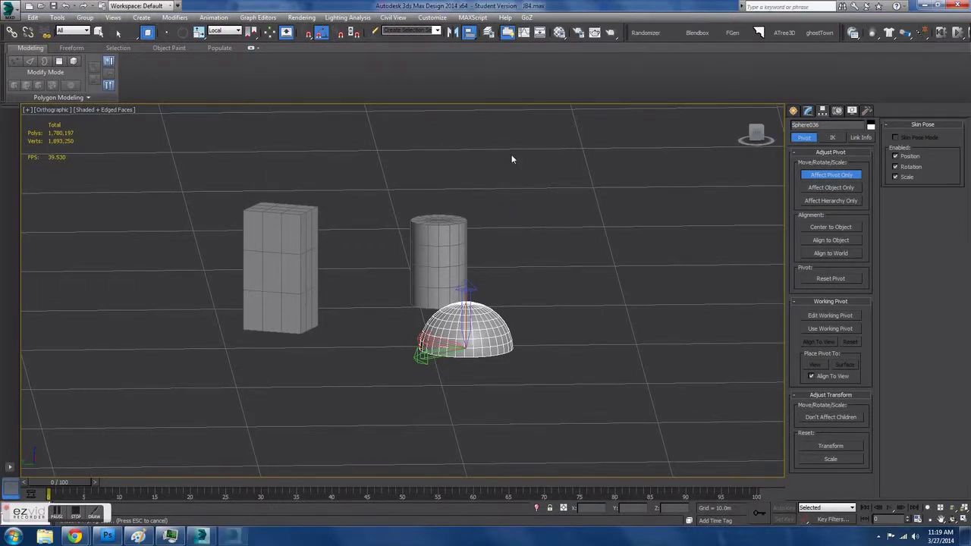
pyautogui.click(746, 325)
pyautogui.keyDown('alt'); pyautogui.moveTo(540, 336); pyautogui.dragTo(570, 375, button='middle'); pyautogui.keyUp('alt')
pyautogui.scroll(-4, 569, 373)
pyautogui.scroll(4, 561, 371)
pyautogui.rightClick(536, 344)
pyautogui.click(381, 287)
pyautogui.scroll(-2, 615, 269)
pyautogui.keyDown('alt'); pyautogui.moveTo(630, 262); pyautogui.dragTo(490, 307, button='middle'); pyautogui.keyUp('alt')
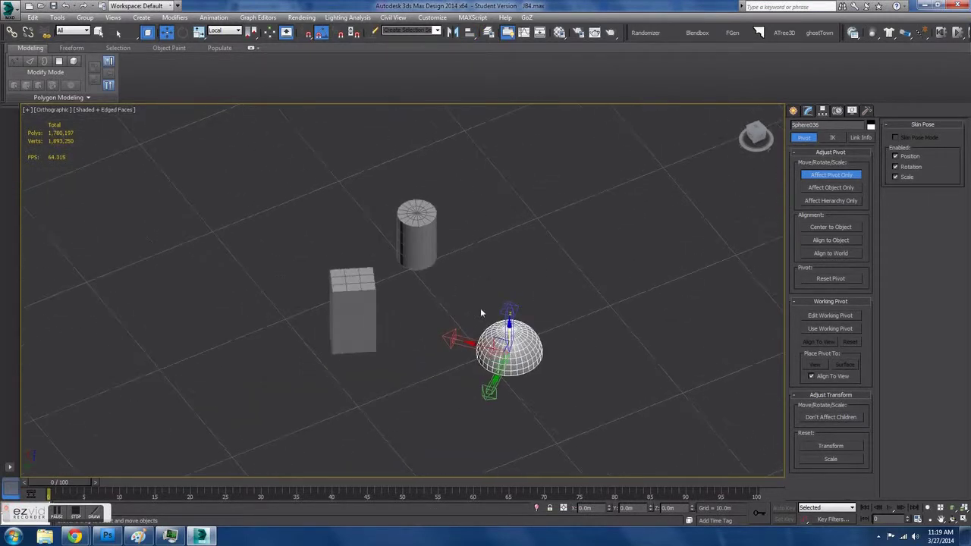
pyautogui.click(844, 176)
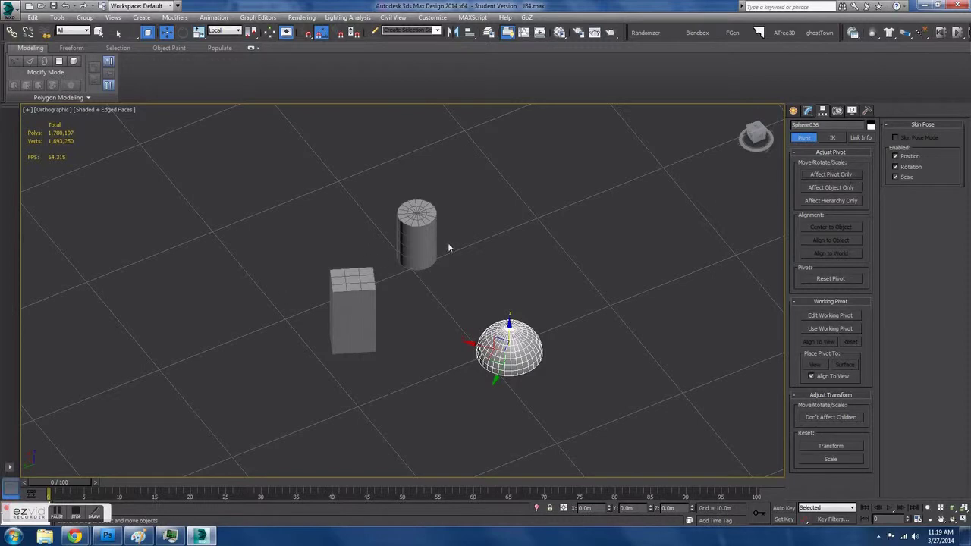
# Toggle the Window/Crossing selection mode and region-select the box, cylinder and hemisphere.
pyautogui.click(419, 239)
pyautogui.keyDown('ctrl'); pyautogui.click(355, 314); pyautogui.keyUp('ctrl')
pyautogui.click(507, 352)
pyautogui.keyDown('ctrl'); pyautogui.click(419, 241); pyautogui.keyUp('ctrl')
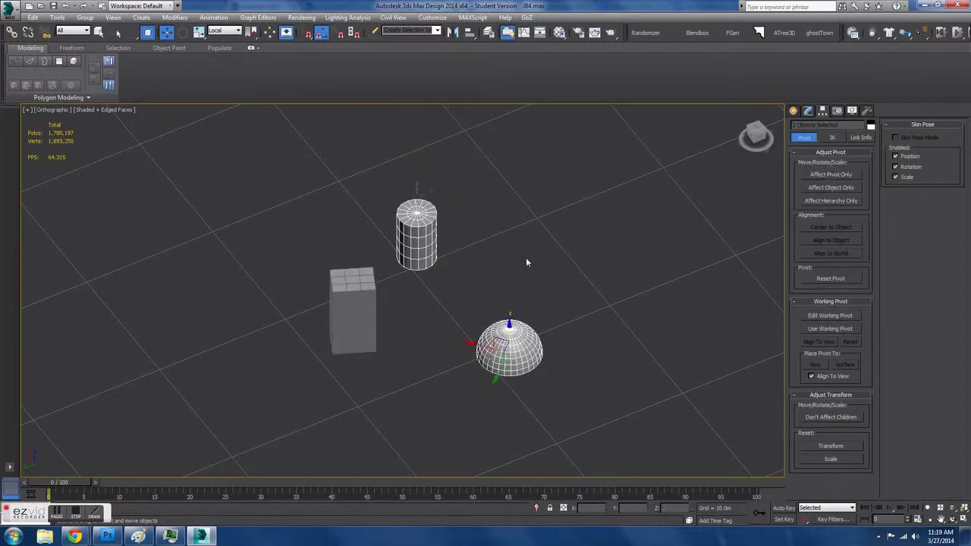
pyautogui.moveTo(549, 219); pyautogui.dragTo(212, 459)
pyautogui.click(144, 34)
pyautogui.moveTo(630, 176); pyautogui.dragTo(275, 421)
# Set the move transform to View coordinates with the selection center as its origin.
pyautogui.click(226, 32)
pyautogui.click(222, 37)
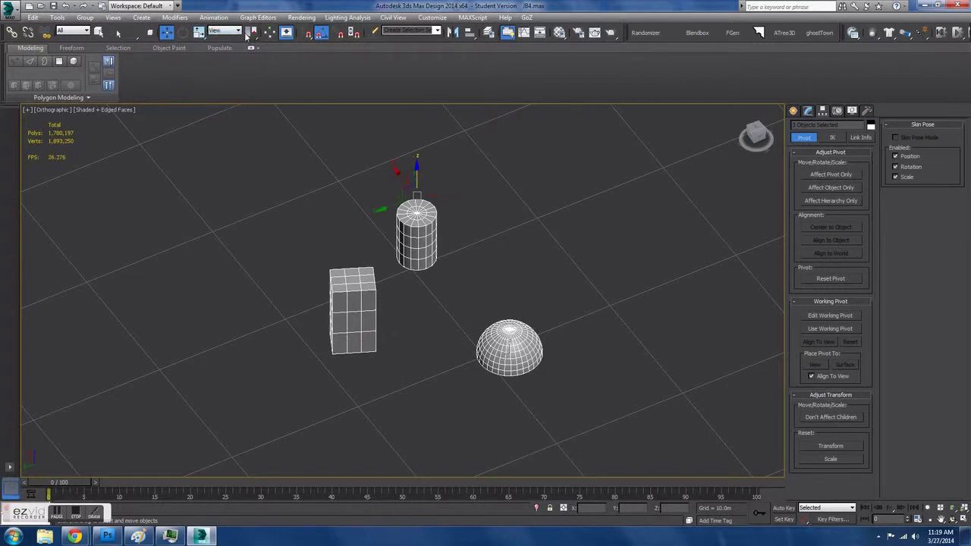
pyautogui.click(250, 32)
pyautogui.click(248, 61)
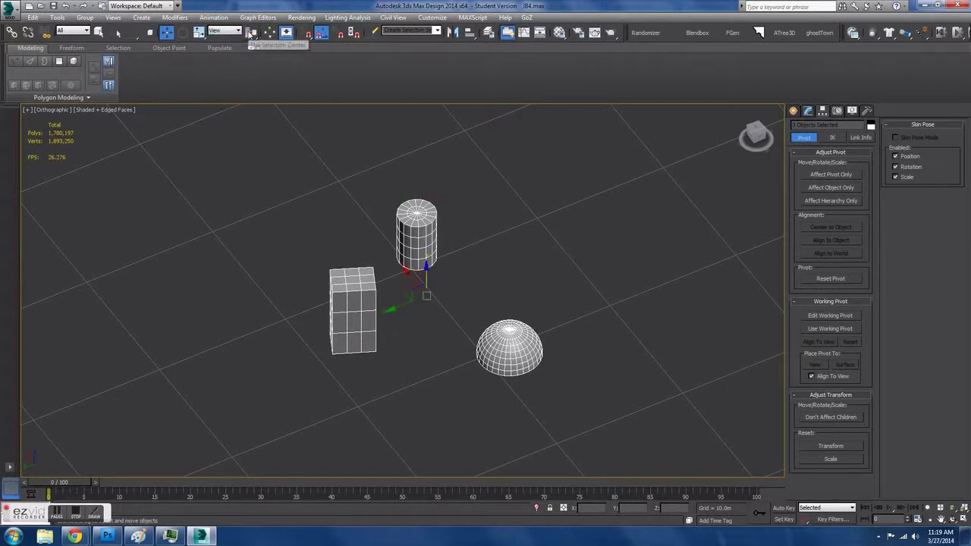
# Set rotation to View coordinates about the selection center and test rotating the three objects together.
pyautogui.keyDown('alt'); pyautogui.moveTo(493, 266); pyautogui.dragTo(415, 273, button='middle'); pyautogui.keyUp('alt')
pyautogui.press('e')
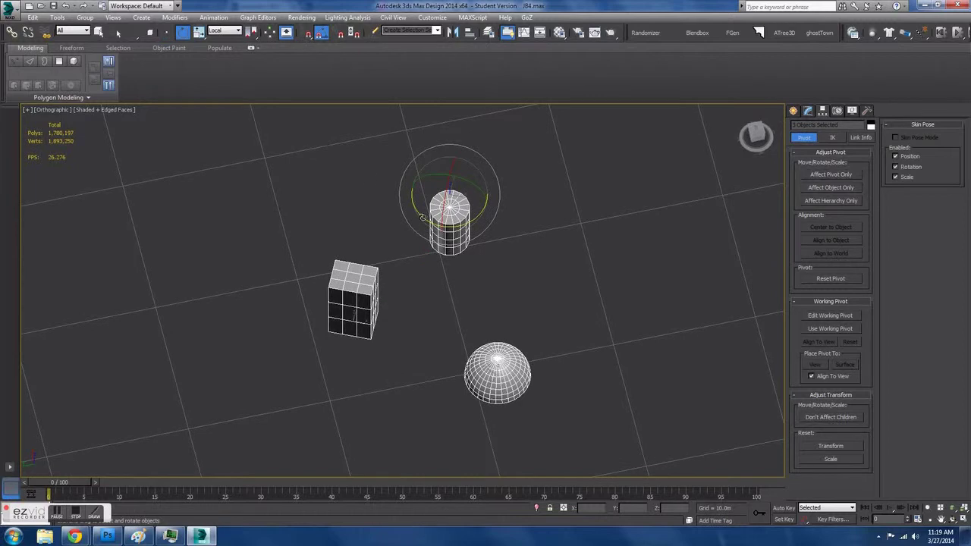
pyautogui.click(226, 31)
pyautogui.click(222, 38)
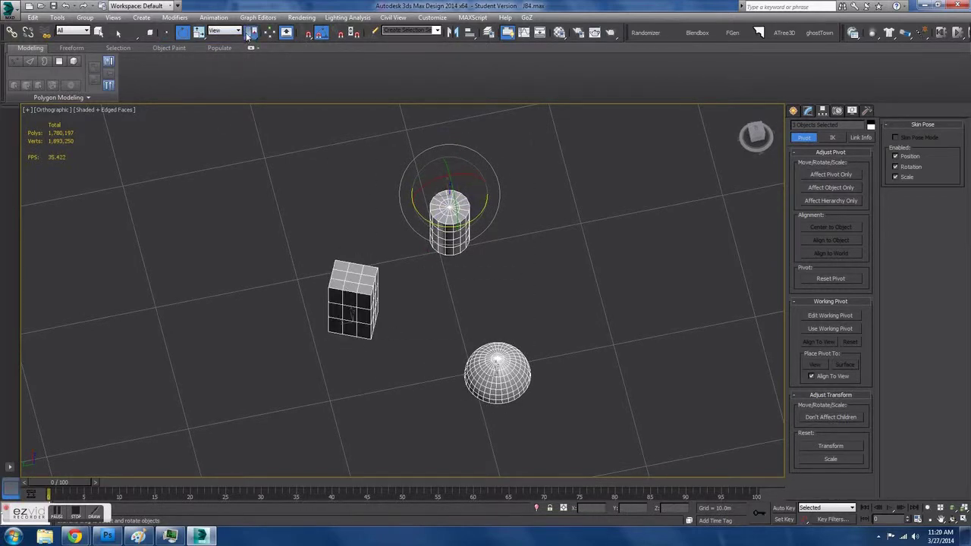
pyautogui.moveTo(250, 34); pyautogui.dragTo(251, 50)
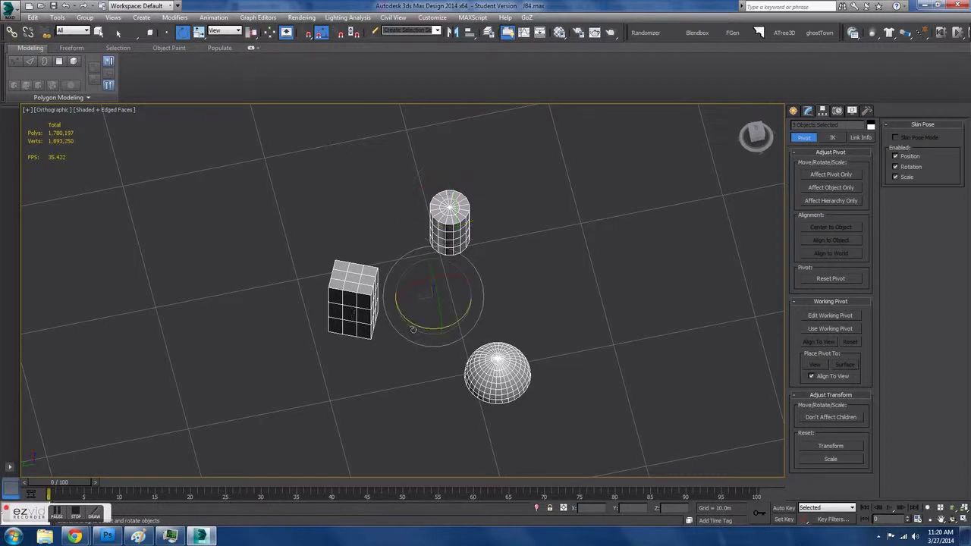
pyautogui.moveTo(412, 328); pyautogui.dragTo(549, 215)
pyautogui.click(535, 257)
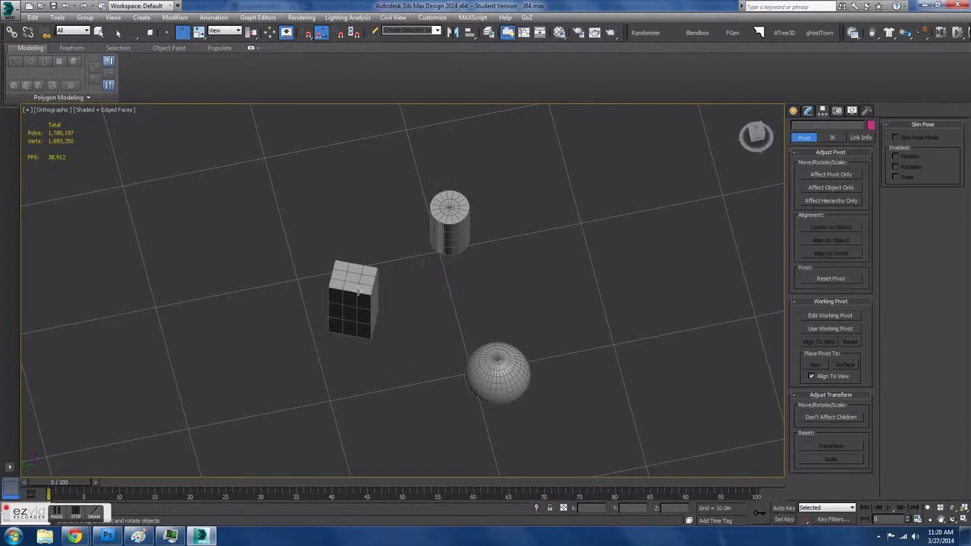
# Move the box far away from the cylinder and hemisphere.
pyautogui.click(358, 291)
pyautogui.press('w')
pyautogui.moveTo(331, 313); pyautogui.dragTo(39, 332)
# Try rotating all three objects about their shared selection center, undo the rotation, and select them again.
pyautogui.moveTo(581, 184); pyautogui.dragTo(68, 425)
pyautogui.press('e')
pyautogui.moveTo(302, 320); pyautogui.dragTo(470, 322)
pyautogui.hotkey('ctrl', 'z')
pyautogui.moveTo(547, 309); pyautogui.dragTo(441, 328)
pyautogui.scroll(-3, 455, 334)
pyautogui.keyDown('alt'); pyautogui.moveTo(441, 328); pyautogui.dragTo(482, 265, button='middle'); pyautogui.keyUp('alt')
pyautogui.moveTo(442, 328); pyautogui.dragTo(483, 267)
pyautogui.moveTo(478, 303); pyautogui.dragTo(507, 260, button='middle')
pyautogui.moveTo(552, 217); pyautogui.dragTo(127, 405)
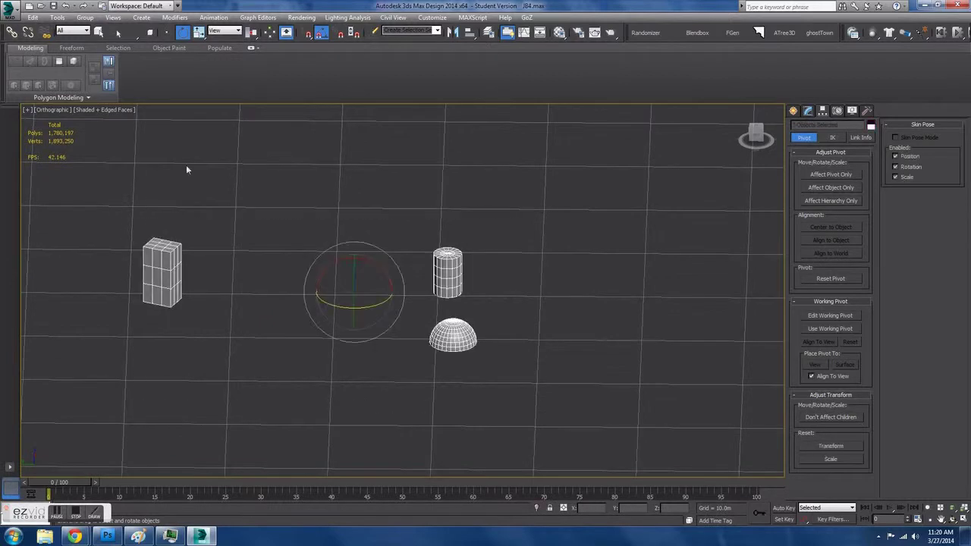
# Try a different reference coordinate setting to rotate the three objects about the cylinder, and clear the selection.
pyautogui.click(216, 33)
pyautogui.click(220, 67)
pyautogui.moveTo(437, 264); pyautogui.dragTo(482, 244)
pyautogui.keyDown('alt'); pyautogui.moveTo(484, 245); pyautogui.dragTo(464, 282, button='middle'); pyautogui.keyUp('alt')
pyautogui.moveTo(462, 303); pyautogui.dragTo(466, 354)
pyautogui.keyDown('alt'); pyautogui.moveTo(469, 308); pyautogui.dragTo(455, 277, button='middle'); pyautogui.keyUp('alt')
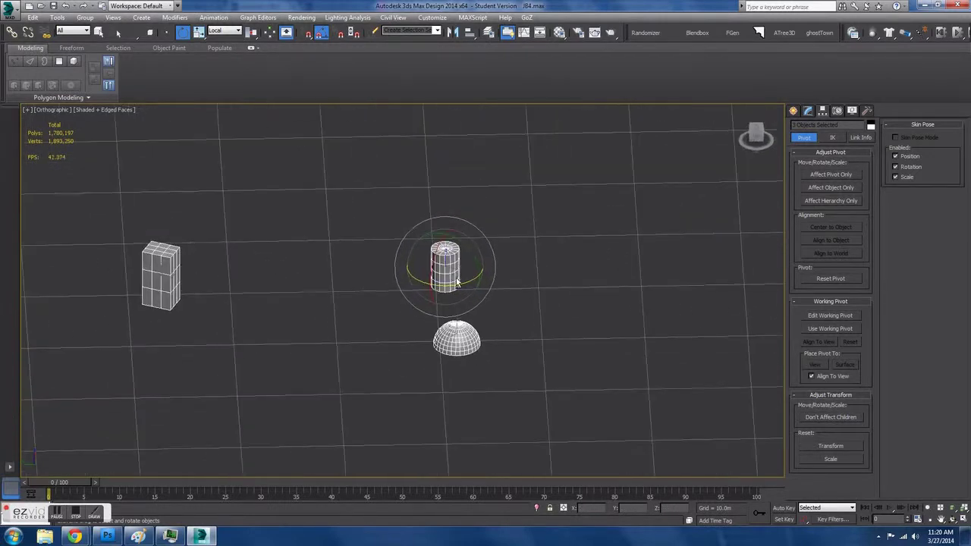
pyautogui.click(566, 278)
pyautogui.moveTo(446, 341); pyautogui.dragTo(443, 345)
pyautogui.click(607, 280)
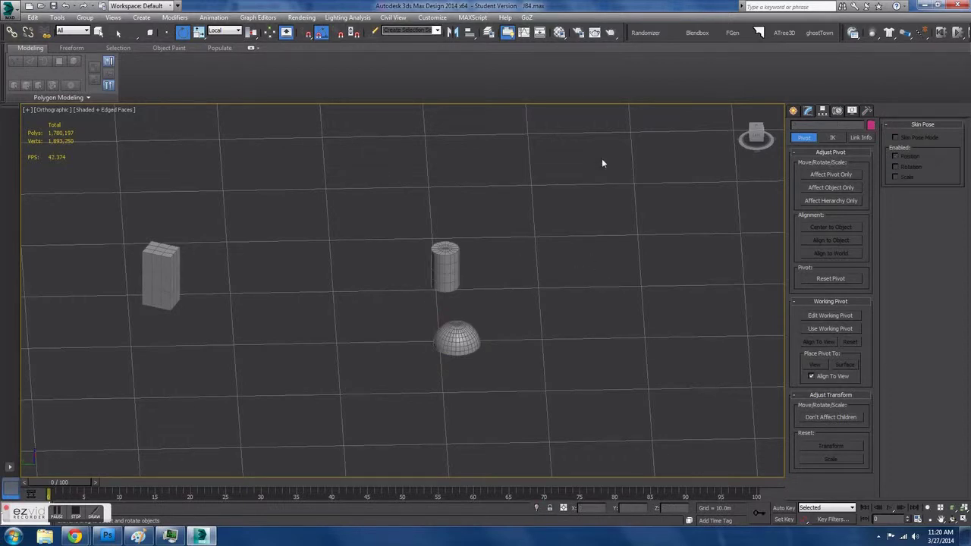
# Move the box back close to the cylinder and hemisphere.
pyautogui.click(164, 277)
pyautogui.press('w')
pyautogui.moveTo(153, 295); pyautogui.dragTo(380, 324)
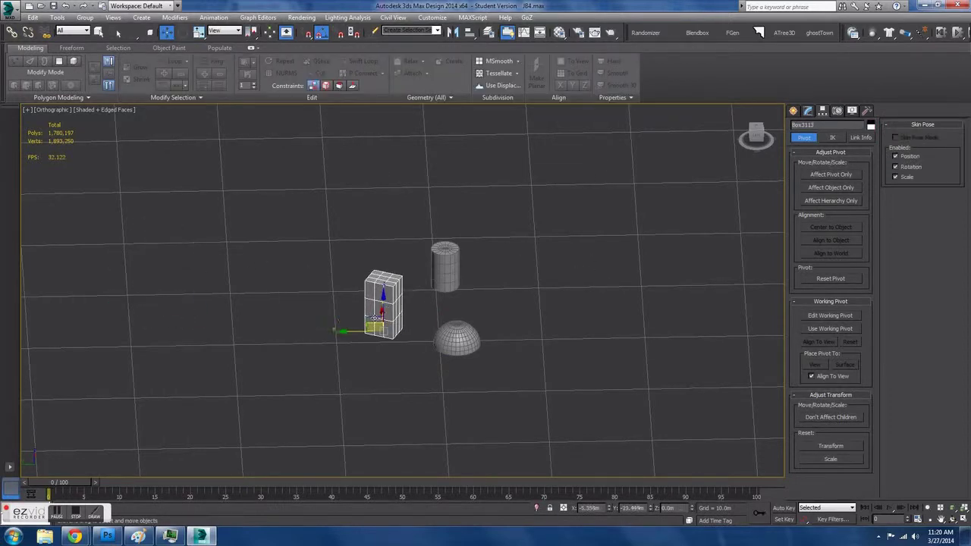
pyautogui.keyDown('alt'); pyautogui.moveTo(380, 324); pyautogui.dragTo(386, 342, button='middle'); pyautogui.keyUp('alt')
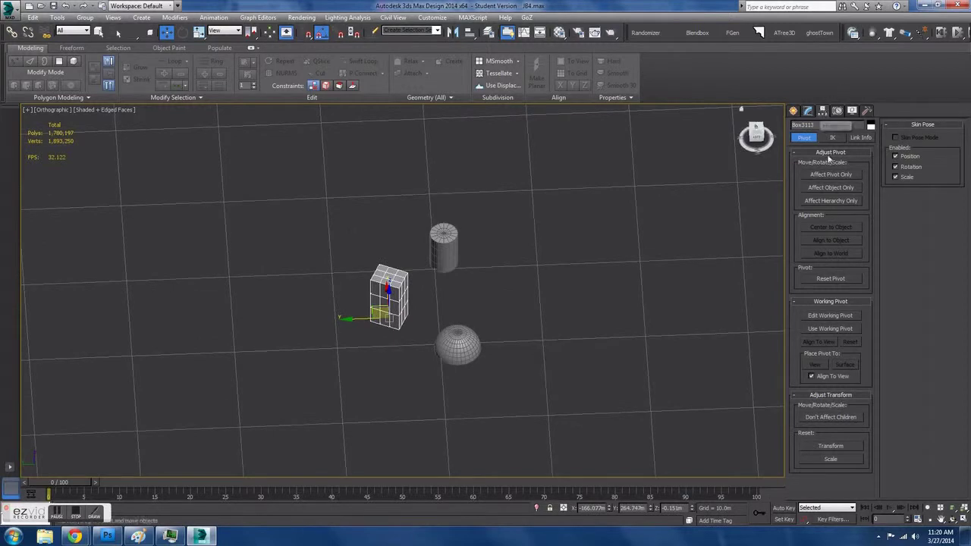
# Start editing the working pivot and move it onto the empty grid away from the objects.
pyautogui.click(831, 315)
pyautogui.scroll(4, 599, 342)
pyautogui.moveTo(600, 346); pyautogui.dragTo(511, 226, button='middle')
pyautogui.scroll(-2, 402, 317)
pyautogui.moveTo(405, 315); pyautogui.dragTo(562, 254)
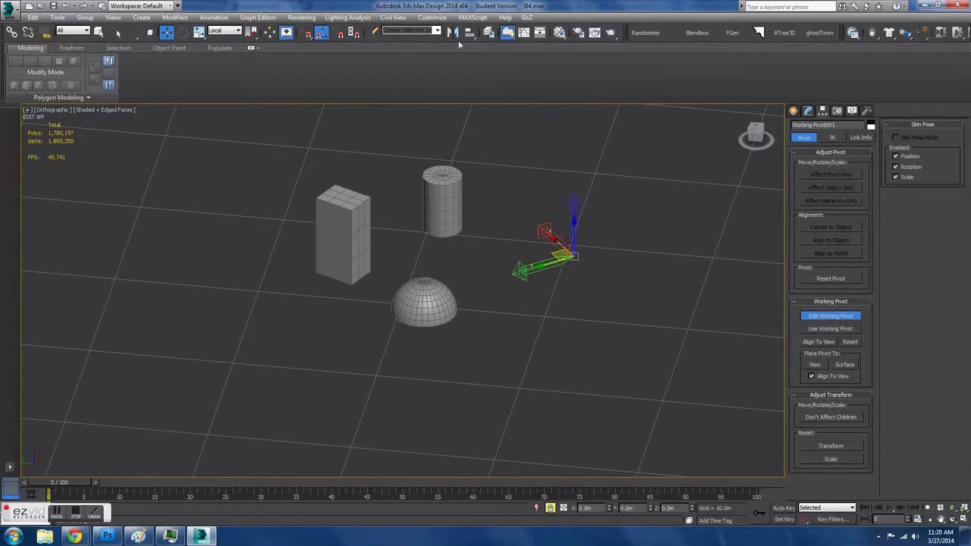
# Align the working pivot to the center of the cylinder in X, Y and Z position and orientation.
pyautogui.hotkey('alt', 'a')
pyautogui.click(459, 208)
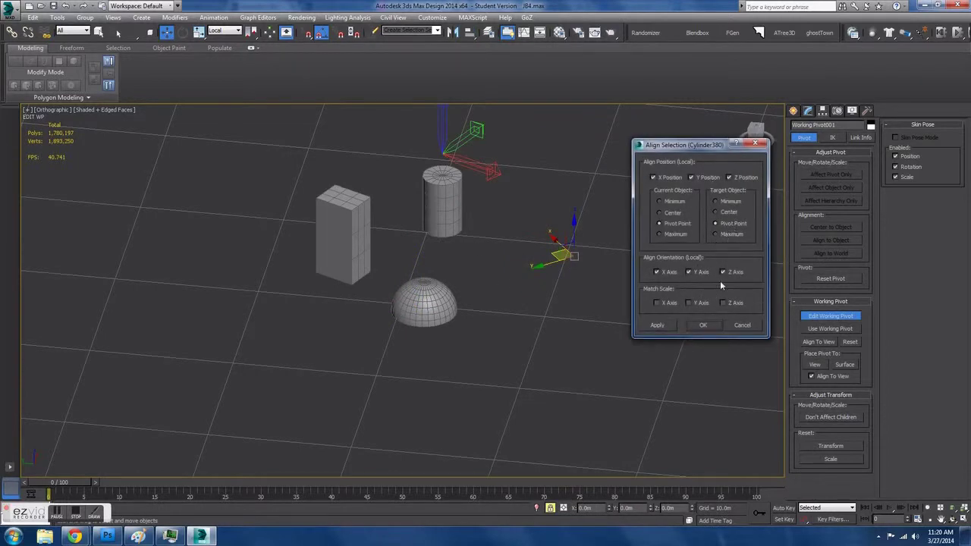
pyautogui.click(717, 213)
pyautogui.click(694, 326)
pyautogui.moveTo(450, 280); pyautogui.dragTo(560, 371, button='middle')
# Activate Use Working Pivot and rotate the hemisphere around the cylinder.
pyautogui.click(855, 330)
pyautogui.keyDown('alt'); pyautogui.moveTo(672, 372); pyautogui.dragTo(549, 398, button='middle'); pyautogui.keyUp('alt')
pyautogui.click(446, 439)
pyautogui.press('e')
pyautogui.moveTo(446, 439); pyautogui.dragTo(439, 352, button='middle')
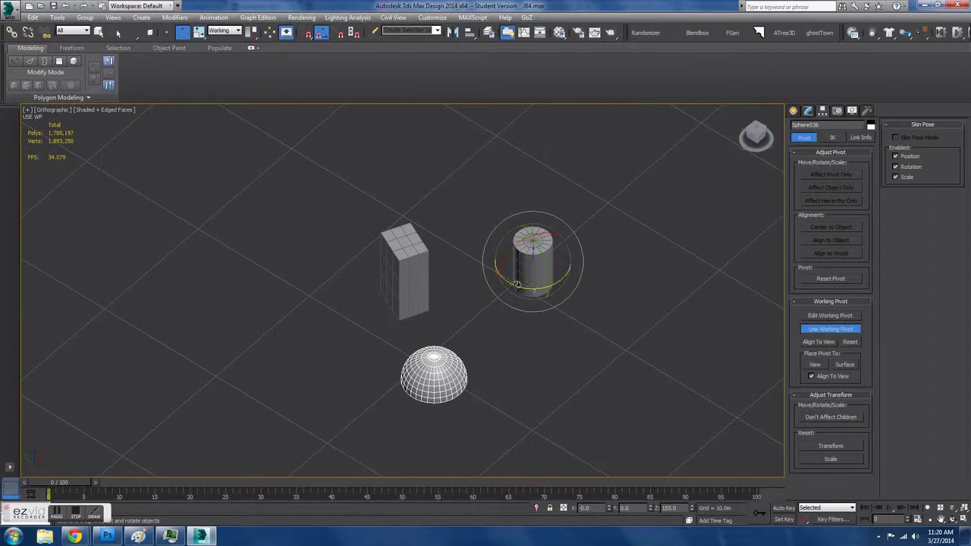
pyautogui.moveTo(530, 289); pyautogui.dragTo(390, 286)
# Try further rotations about the working pivot, including on the box, and undo them.
pyautogui.click(415, 287)
pyautogui.hotkey('ctrl', 'z')
pyautogui.click(578, 159)
pyautogui.hotkey('ctrl', 'z')
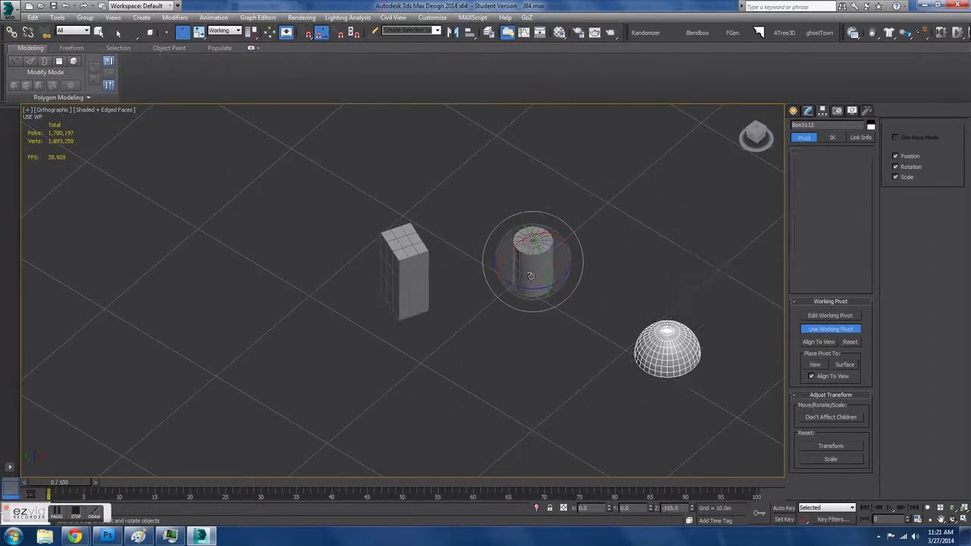
pyautogui.click(535, 267)
pyautogui.moveTo(502, 265); pyautogui.dragTo(482, 319)
pyautogui.hotkey('ctrl', 'z')
pyautogui.moveTo(519, 288); pyautogui.dragTo(588, 350)
pyautogui.click(716, 344)
# Select the hemisphere and rotate it about the working pivot to a Z angle of about -85°.
pyautogui.click(691, 353)
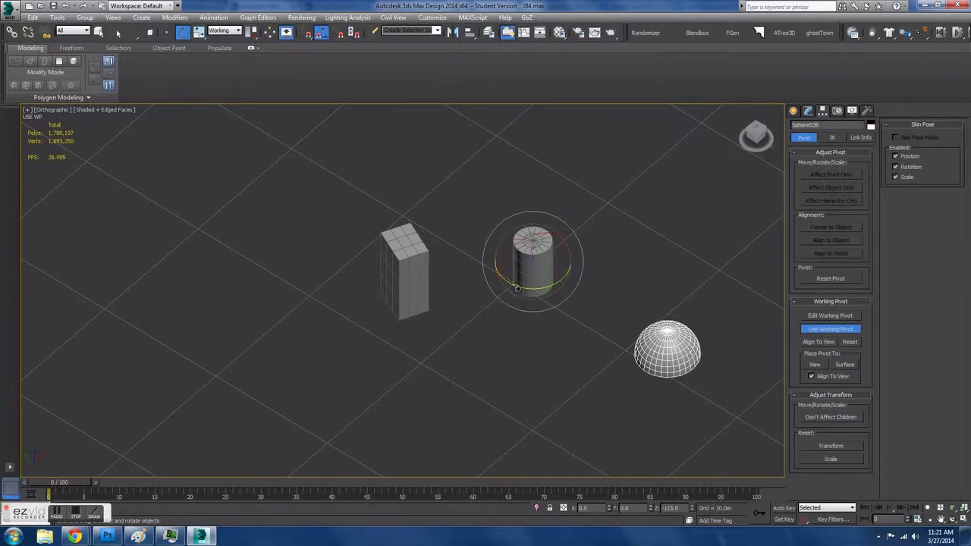
pyautogui.moveTo(517, 286); pyautogui.dragTo(481, 353)
pyautogui.moveTo(508, 315); pyautogui.dragTo(559, 323)
pyautogui.moveTo(596, 295); pyautogui.dragTo(538, 307, button='middle')
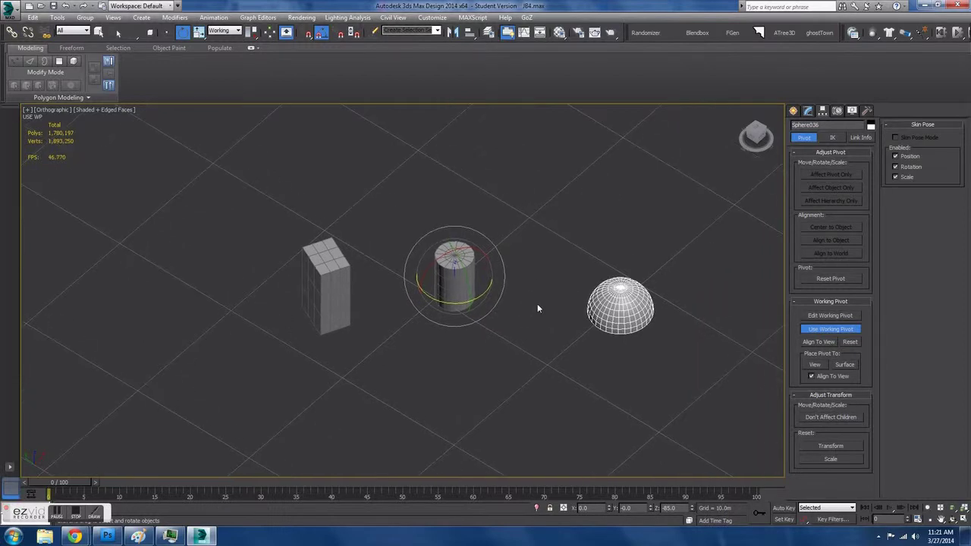
# Open the Array tool for the hemisphere and preview an instanced array with a 360° total Z rotation.
pyautogui.click(57, 18)
pyautogui.click(69, 188)
pyautogui.moveTo(573, 177); pyautogui.dragTo(814, 115)
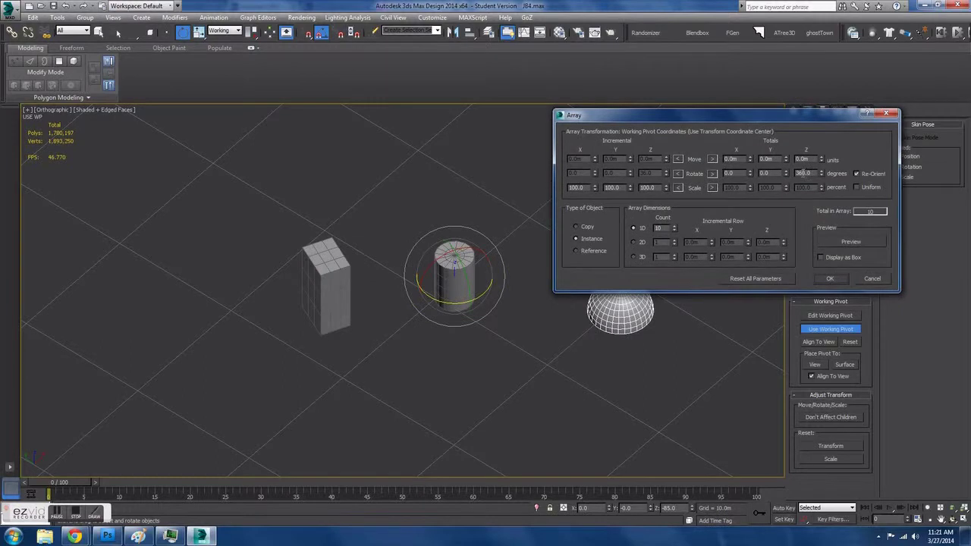
pyautogui.click(677, 175)
pyautogui.click(712, 174)
pyautogui.click(836, 242)
# Set the 1D array count to 10 and create the ring of hemisphere instances.
pyautogui.moveTo(674, 227); pyautogui.dragTo(675, 247)
pyautogui.click(634, 242)
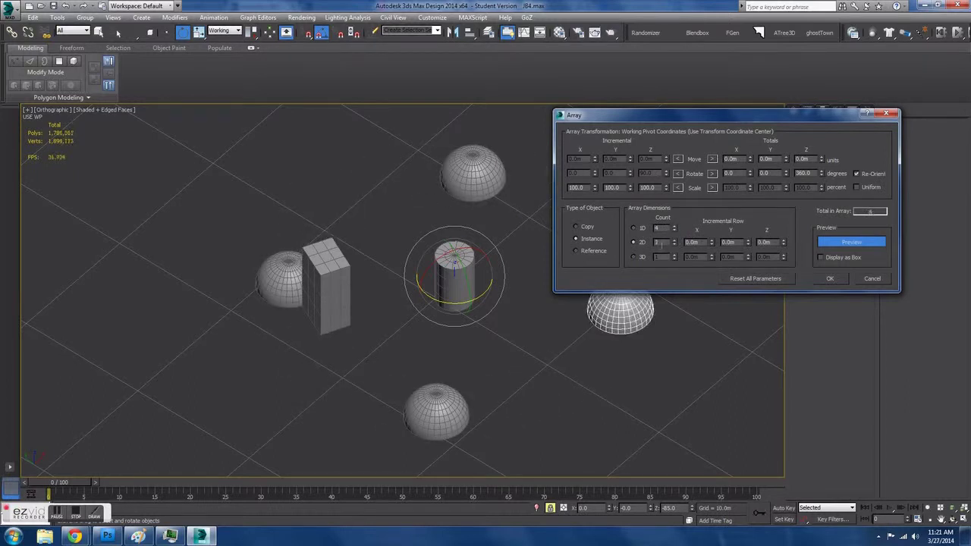
pyautogui.click(634, 228)
pyautogui.moveTo(675, 228); pyautogui.dragTo(675, 229)
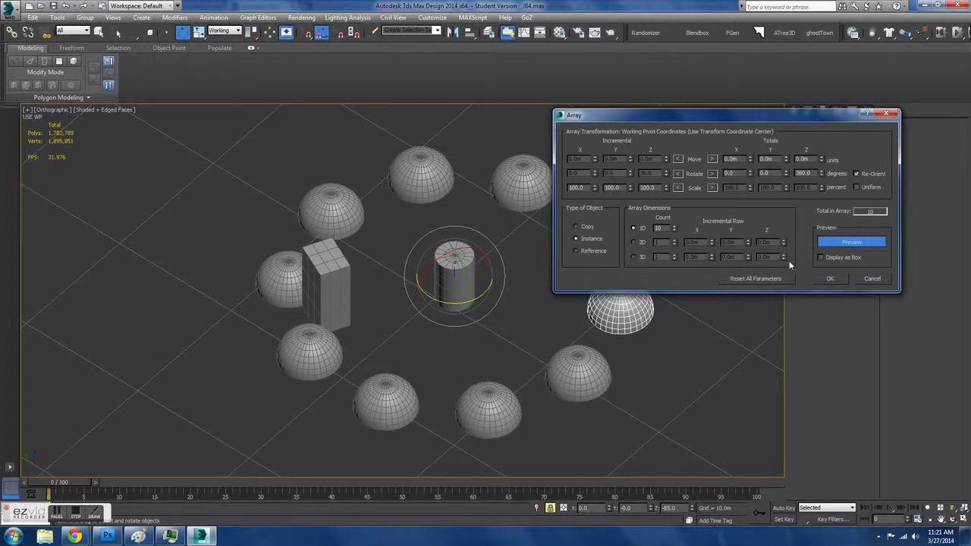
pyautogui.click(830, 279)
# Examine the hemisphere ring around the cylinder by selecting individual copies.
pyautogui.moveTo(584, 321); pyautogui.dragTo(658, 301, button='middle')
pyautogui.scroll(-3, 609, 315)
pyautogui.scroll(3, 561, 332)
pyautogui.click(565, 327)
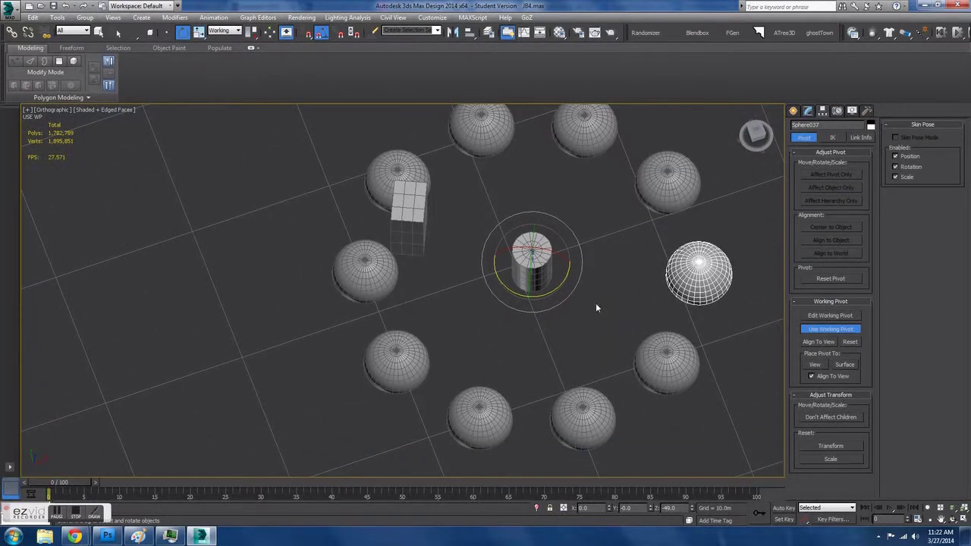
pyautogui.moveTo(608, 240); pyautogui.dragTo(533, 284, button='middle')
pyautogui.click(599, 222)
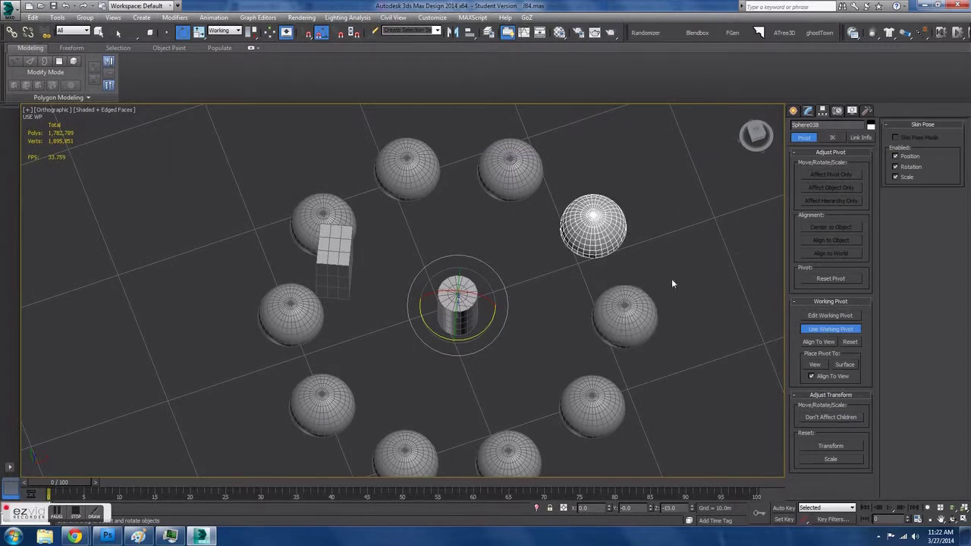
# Turn off the working pivot and delete the Bend modifier from all hemispheres in the ring.
pyautogui.click(829, 328)
pyautogui.click(808, 110)
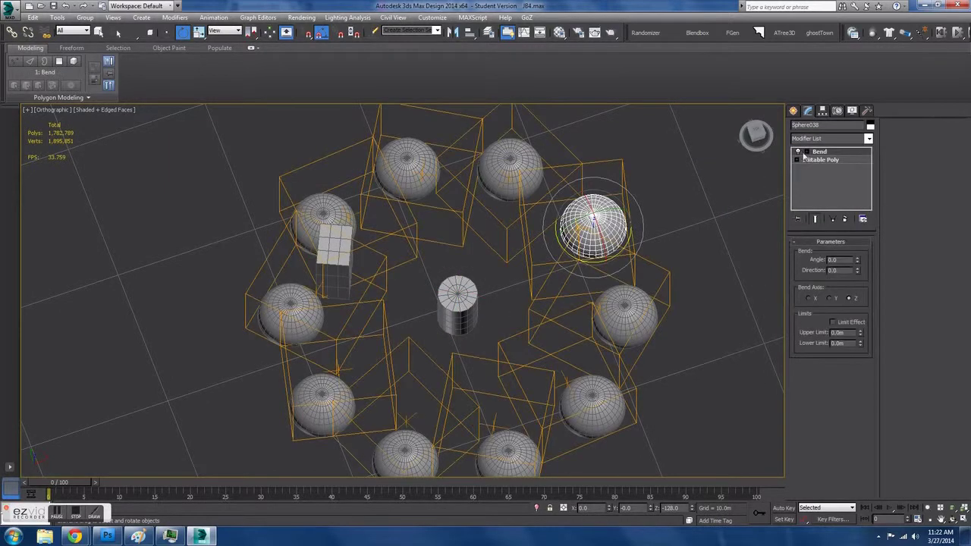
pyautogui.rightClick(824, 148)
pyautogui.click(676, 226)
pyautogui.moveTo(675, 226); pyautogui.dragTo(665, 200, button='middle')
pyautogui.scroll(-2, 663, 201)
pyautogui.moveTo(689, 146); pyautogui.dragTo(546, 430)
pyautogui.keyDown('ctrl'); pyautogui.moveTo(485, 451); pyautogui.dragTo(341, 286); pyautogui.keyUp('ctrl')
pyautogui.keyDown('ctrl'); pyautogui.moveTo(556, 117); pyautogui.dragTo(406, 191); pyautogui.keyUp('ctrl')
pyautogui.rightClick(819, 152)
pyautogui.click(834, 161)
pyautogui.click(500, 322)
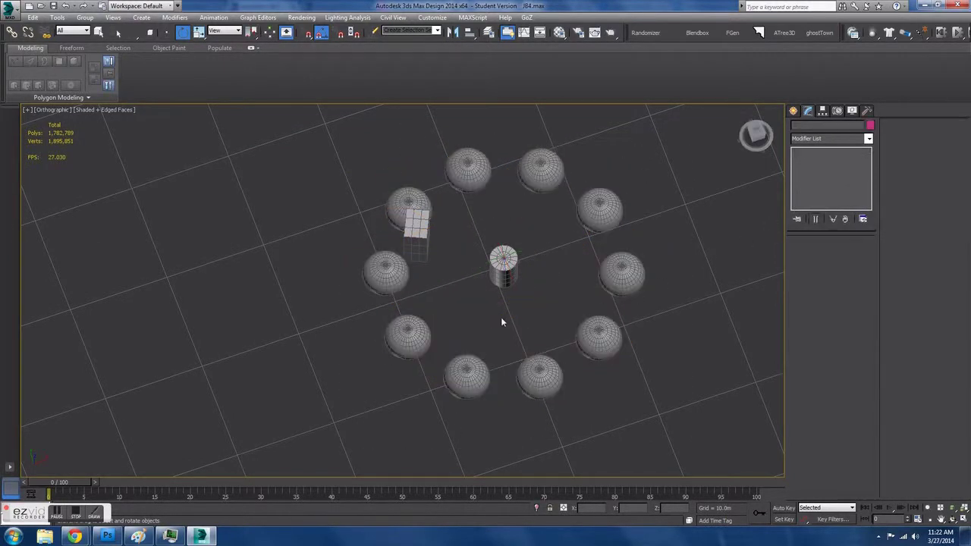
# Delete five neighbouring hemispheres so that only half of the ring around the cylinder remains.
pyautogui.click(416, 235)
pyautogui.click(503, 265)
pyautogui.click(695, 205)
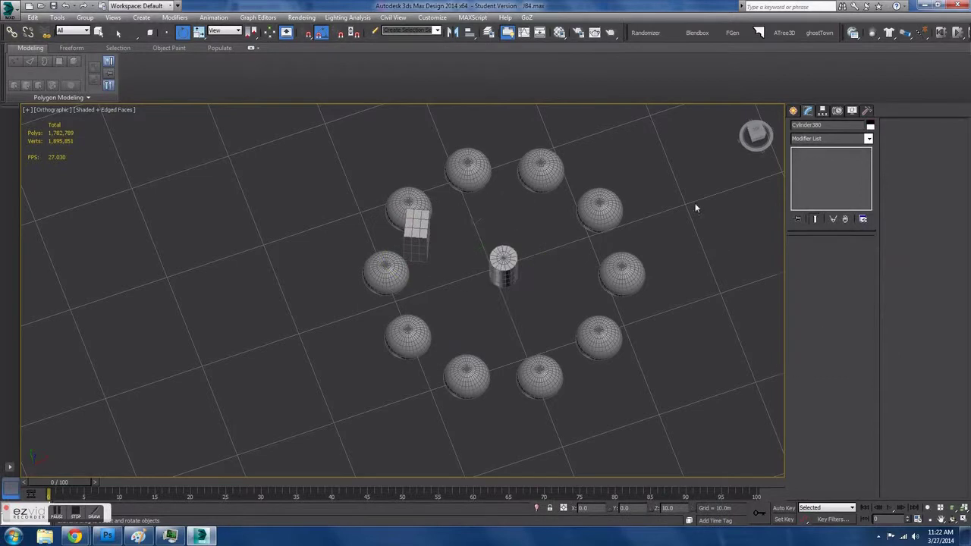
pyautogui.click(634, 280)
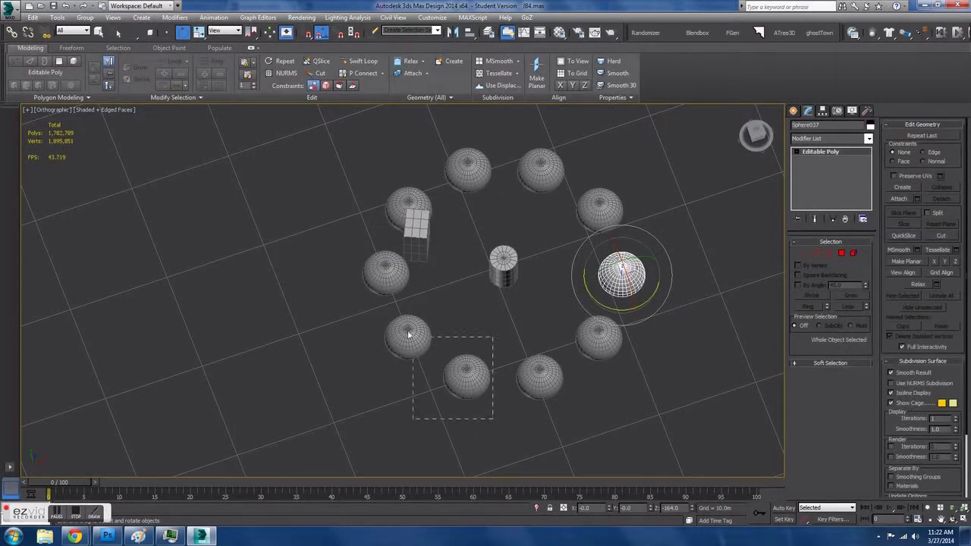
pyautogui.moveTo(408, 334); pyautogui.dragTo(346, 285)
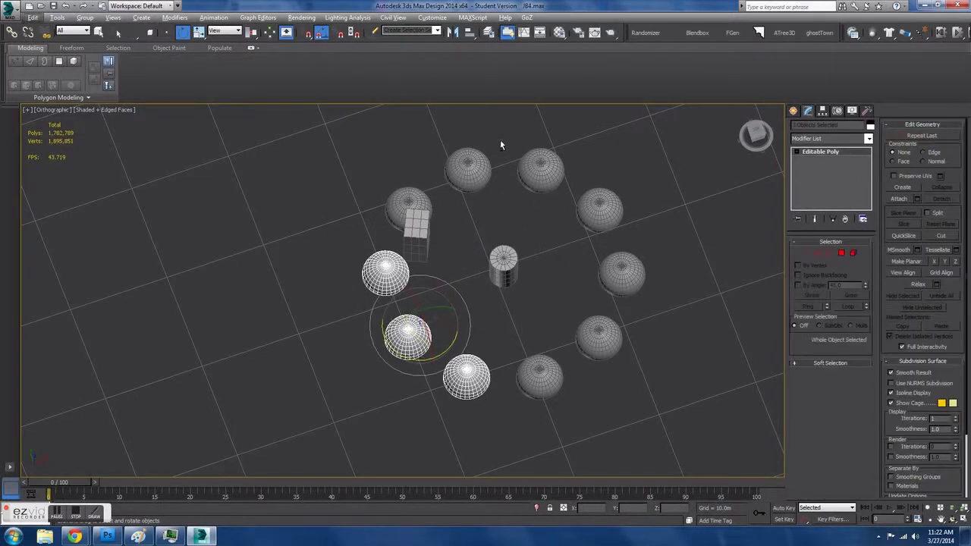
pyautogui.keyDown('ctrl'); pyautogui.moveTo(498, 141); pyautogui.dragTo(392, 202); pyautogui.keyUp('ctrl')
pyautogui.press('Delete')
# Align the box to the cylinder using only the Y position.
pyautogui.moveTo(485, 241); pyautogui.dragTo(476, 294, button='middle')
pyautogui.click(400, 297)
pyautogui.click(468, 32)
pyautogui.click(491, 301)
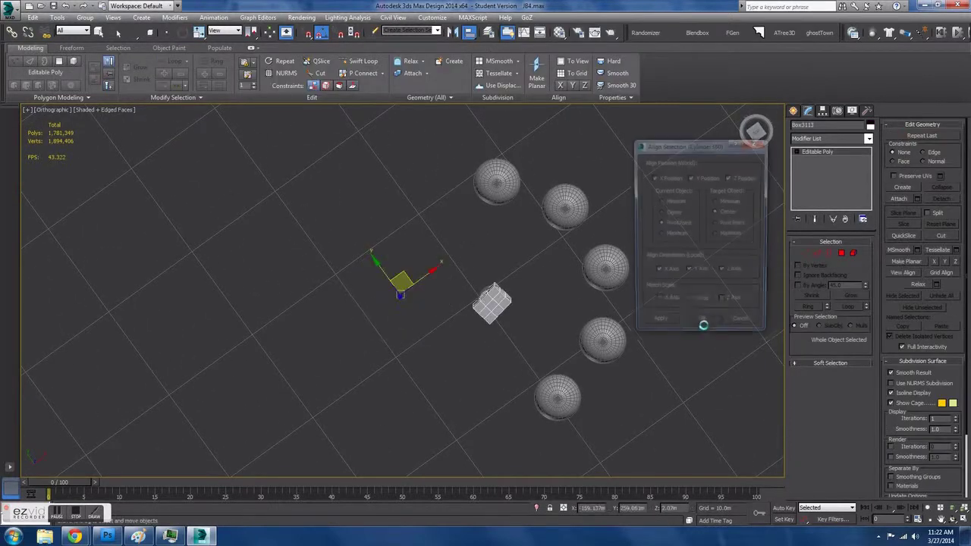
pyautogui.click(735, 179)
pyautogui.click(701, 179)
pyautogui.click(675, 179)
pyautogui.click(701, 177)
pyautogui.click(702, 325)
pyautogui.keyDown('alt'); pyautogui.moveTo(535, 367); pyautogui.dragTo(583, 334, button='middle'); pyautogui.keyUp('alt')
pyautogui.keyDown('alt'); pyautogui.moveTo(447, 328); pyautogui.dragTo(426, 337, button='middle'); pyautogui.keyUp('alt')
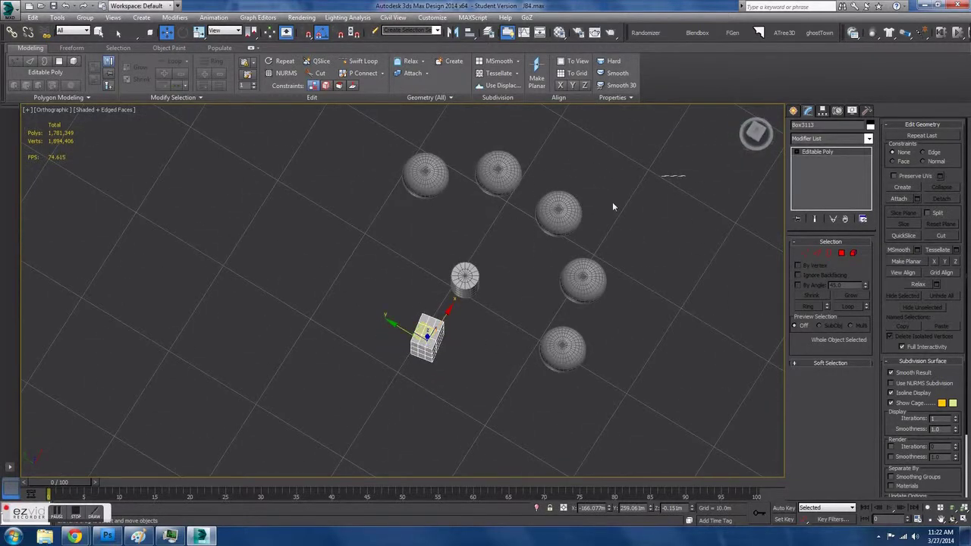
# Select the cylinder and the remaining hemispheres and apply one shared Symmetry modifier on the X mirror axis.
pyautogui.moveTo(452, 327); pyautogui.dragTo(452, 327)
pyautogui.keyDown('ctrl'); pyautogui.click(565, 346); pyautogui.keyUp('ctrl')
pyautogui.keyDown('ctrl'); pyautogui.click(425, 174); pyautogui.keyUp('ctrl')
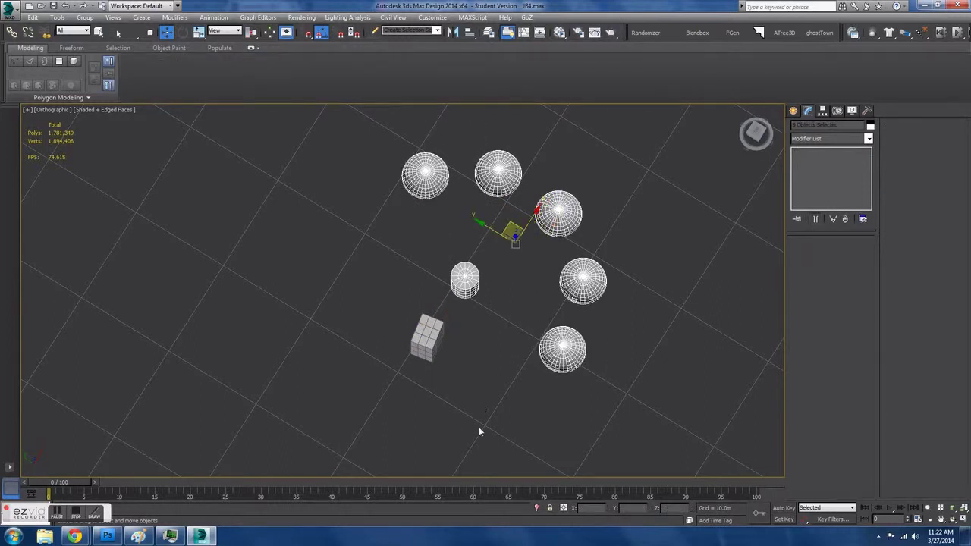
pyautogui.scroll(2, 346, 388)
pyautogui.moveTo(373, 316); pyautogui.dragTo(361, 279, button='middle')
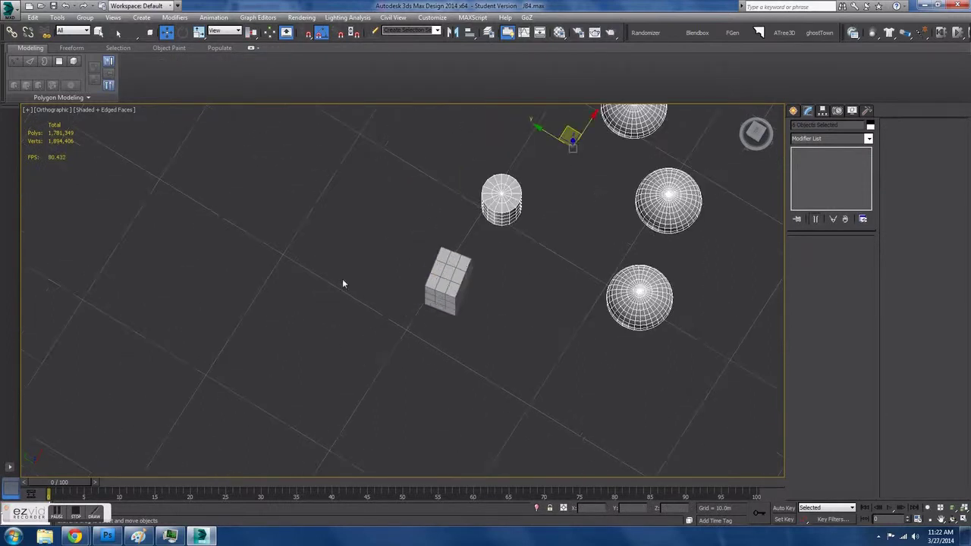
pyautogui.moveTo(482, 262); pyautogui.dragTo(463, 299, button='middle')
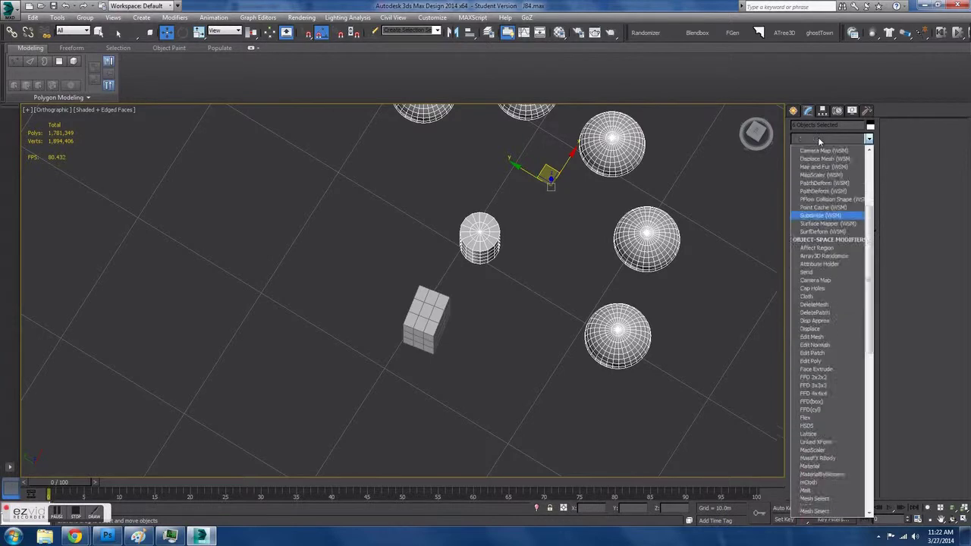
pyautogui.click(810, 360)
pyautogui.scroll(-2, 493, 278)
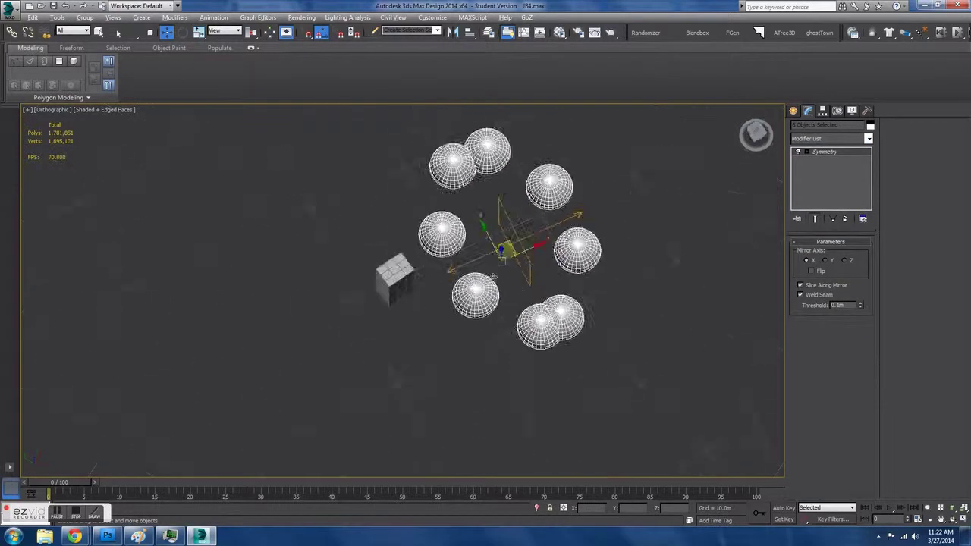
pyautogui.click(821, 153)
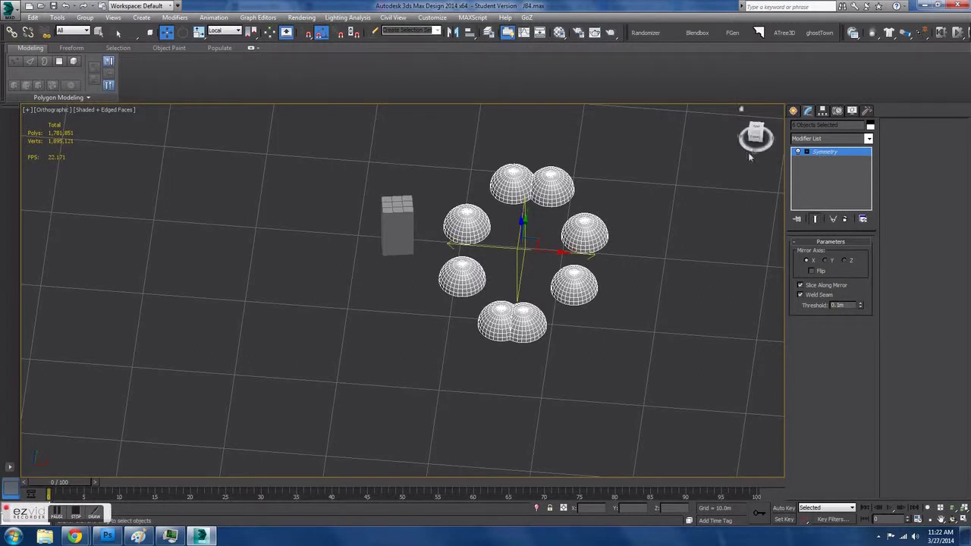
# Move the Symmetry modifier's mirror gizmo along its local X axis to the box.
pyautogui.click(806, 152)
pyautogui.click(819, 161)
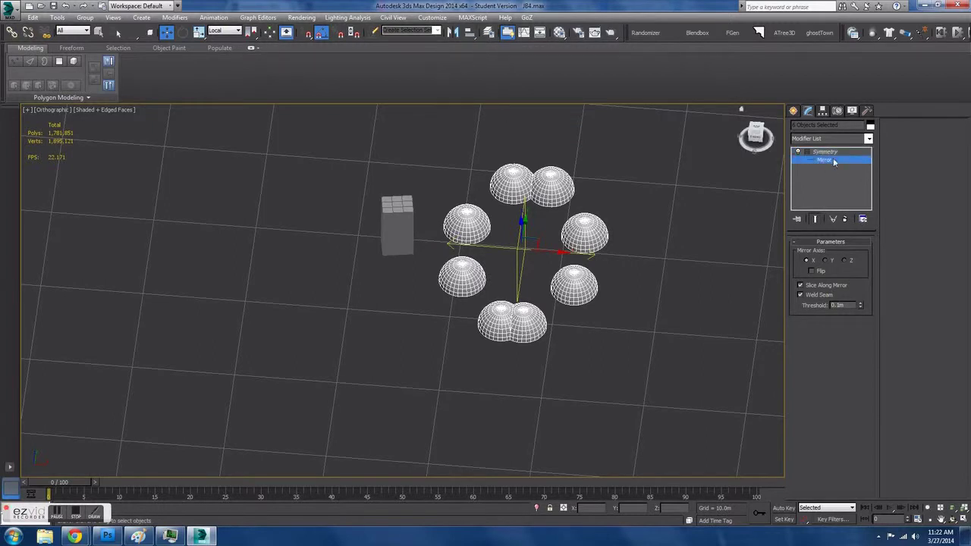
pyautogui.keyDown('alt'); pyautogui.moveTo(518, 230); pyautogui.dragTo(533, 261, button='middle'); pyautogui.keyUp('alt')
pyautogui.moveTo(548, 264); pyautogui.dragTo(435, 258)
pyautogui.keyDown('alt'); pyautogui.moveTo(435, 258); pyautogui.dragTo(452, 218, button='middle'); pyautogui.keyUp('alt')
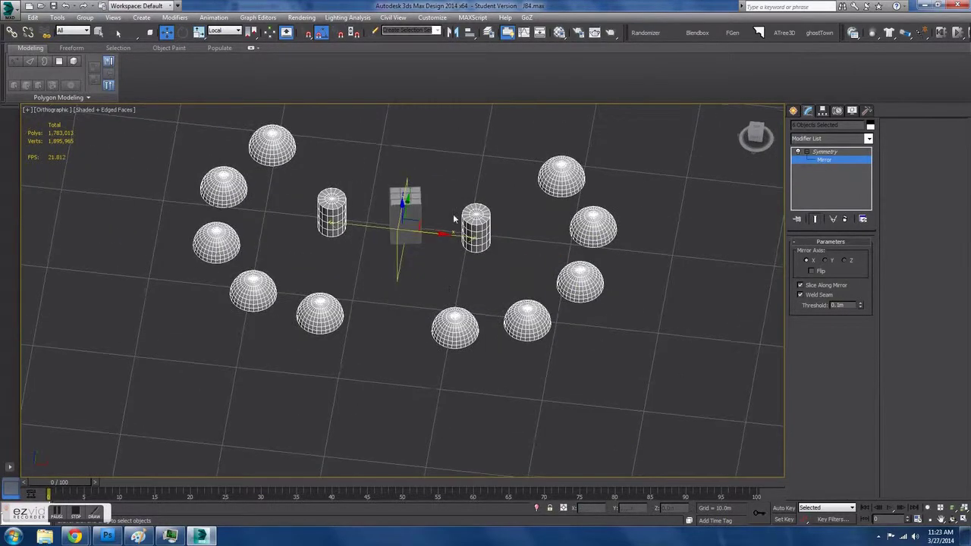
# Align the mirror gizmo to the box's center in Y position, matching only the X axis orientation.
pyautogui.click(469, 35)
pyautogui.click(410, 212)
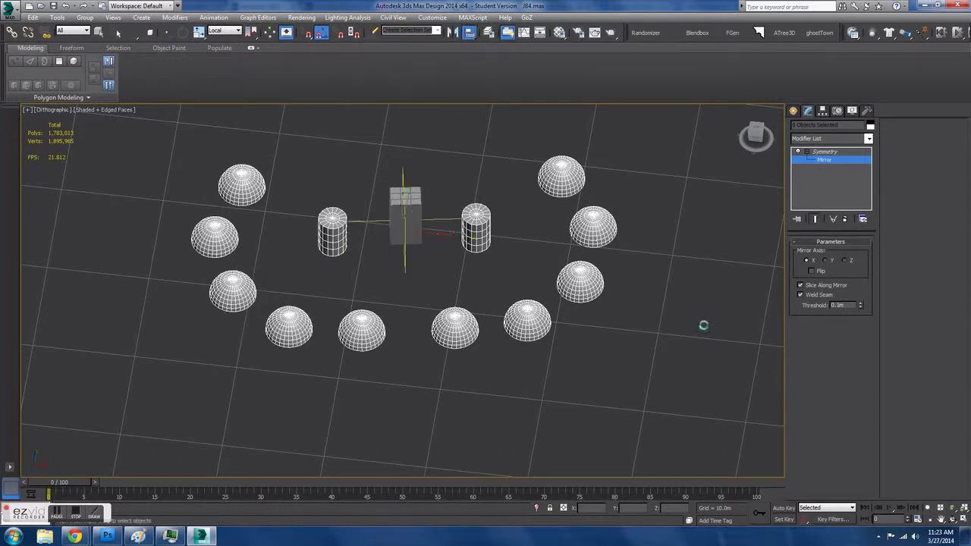
pyautogui.click(697, 276)
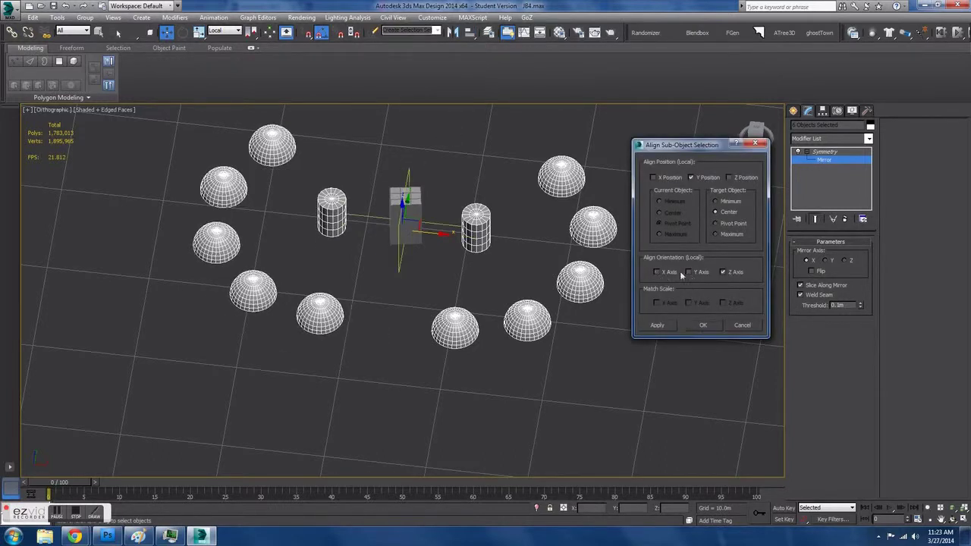
pyautogui.click(725, 273)
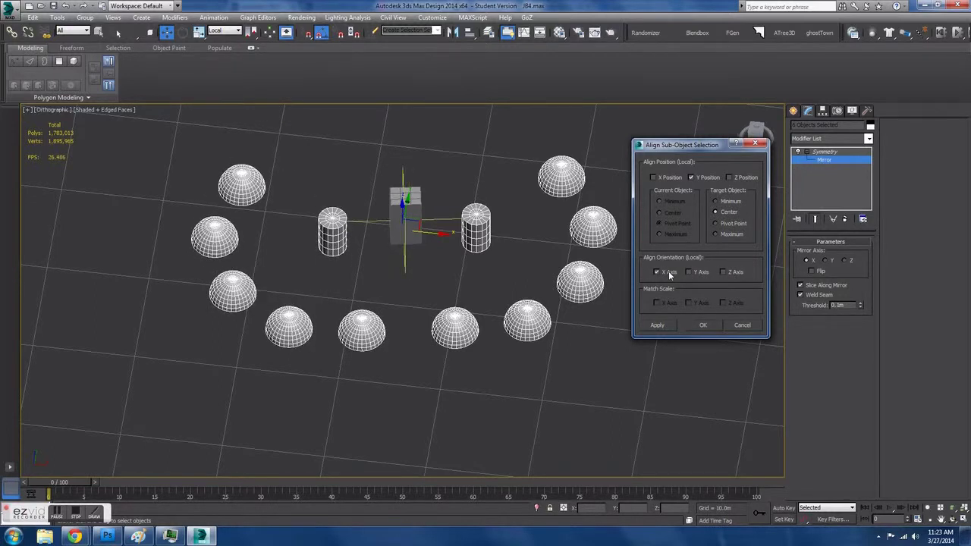
pyautogui.click(669, 276)
pyautogui.click(669, 275)
pyautogui.click(702, 323)
# Try rotating the Symmetry mirror gizmo about the box and undo the rotation.
pyautogui.moveTo(496, 290); pyautogui.dragTo(533, 362, button='middle')
pyautogui.scroll(-4, 526, 342)
pyautogui.press('e')
pyautogui.moveTo(361, 311); pyautogui.dragTo(313, 292)
pyautogui.hotkey('ctrl', 'z')
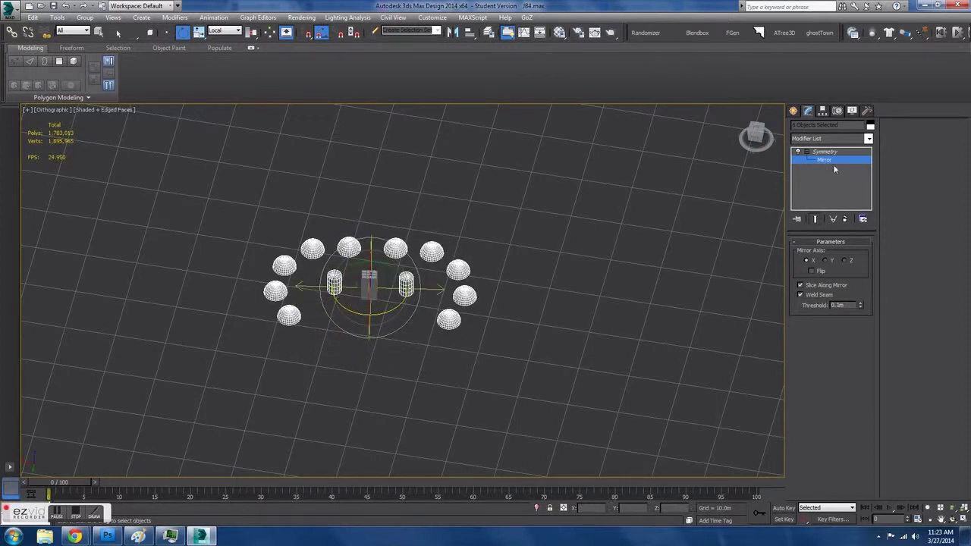
# Leave the Symmetry mirror level and try rotating the whole selected arrangement with a different transform center.
pyautogui.click(833, 164)
pyautogui.click(843, 154)
pyautogui.click(843, 153)
pyautogui.click(845, 152)
pyautogui.moveTo(559, 197); pyautogui.dragTo(252, 370)
pyautogui.moveTo(365, 288); pyautogui.dragTo(514, 217)
pyautogui.click(822, 110)
pyautogui.click(808, 110)
pyautogui.moveTo(252, 33); pyautogui.dragTo(253, 65)
pyautogui.moveTo(384, 300); pyautogui.dragTo(577, 262)
pyautogui.scroll(2, 575, 265)
pyautogui.click(575, 268)
# Examine the mirrored arrangement by selecting individual hemispheres and cylinders.
pyautogui.scroll(2, 346, 295)
pyautogui.moveTo(346, 295); pyautogui.dragTo(435, 281, button='middle')
pyautogui.click(407, 269)
pyautogui.moveTo(613, 199); pyautogui.dragTo(530, 351)
pyautogui.click(629, 369)
pyautogui.moveTo(483, 255); pyautogui.dragTo(481, 257)
pyautogui.click(464, 222)
pyautogui.click(340, 212)
pyautogui.click(279, 231)
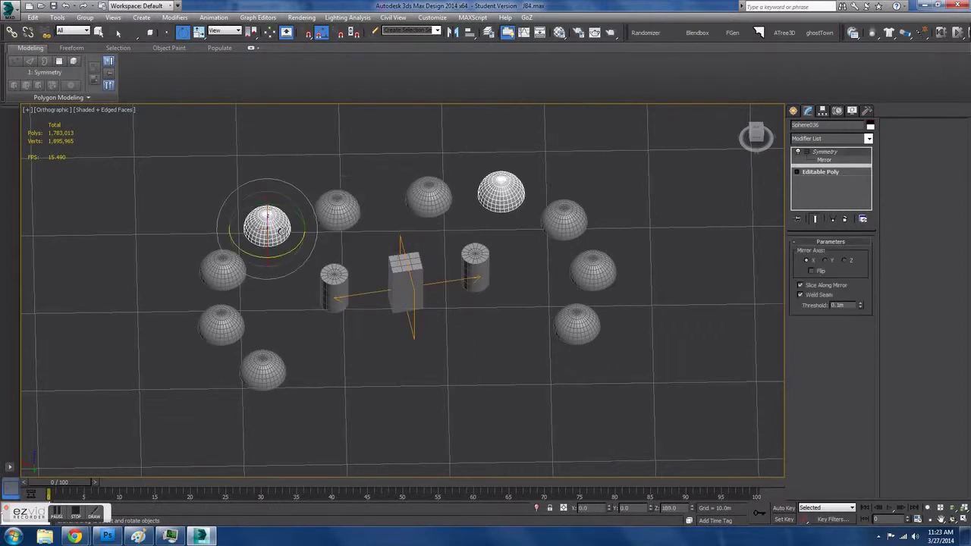
pyautogui.click(345, 318)
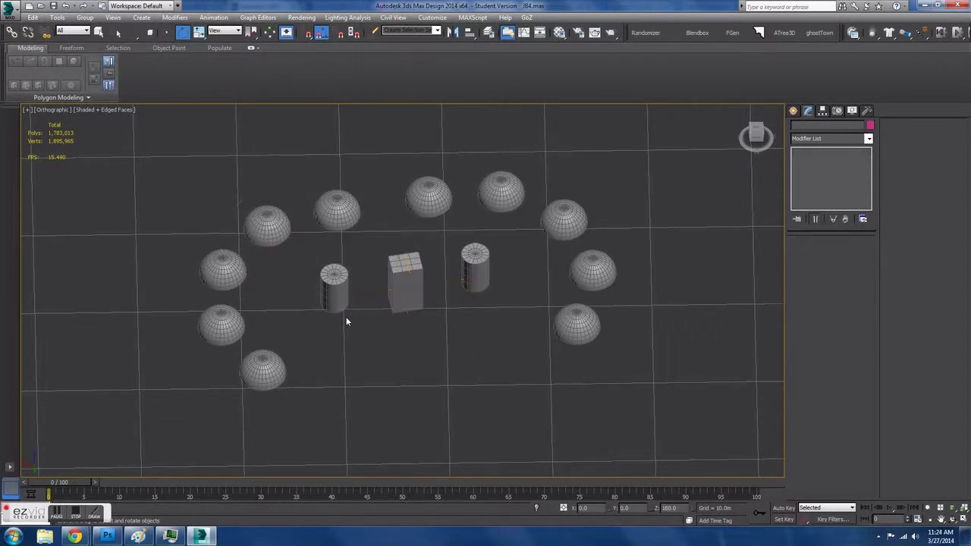
# Draw a large open arc spline beside the mirrored hemisphere arrangement.
pyautogui.moveTo(424, 304); pyautogui.dragTo(414, 305, button='middle')
pyautogui.scroll(-3, 431, 300)
pyautogui.click(794, 111)
pyautogui.scroll(4, 449, 226)
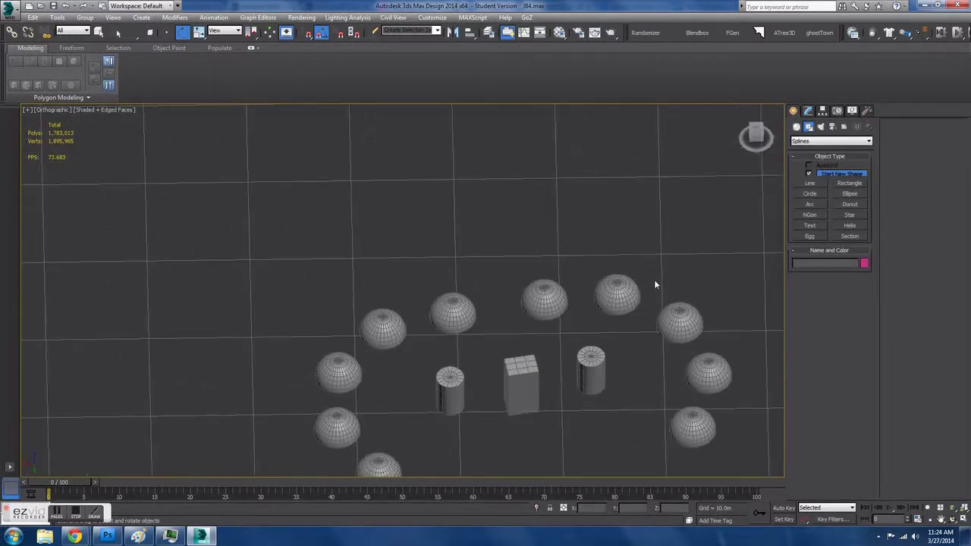
pyautogui.click(475, 315)
pyautogui.click(527, 361)
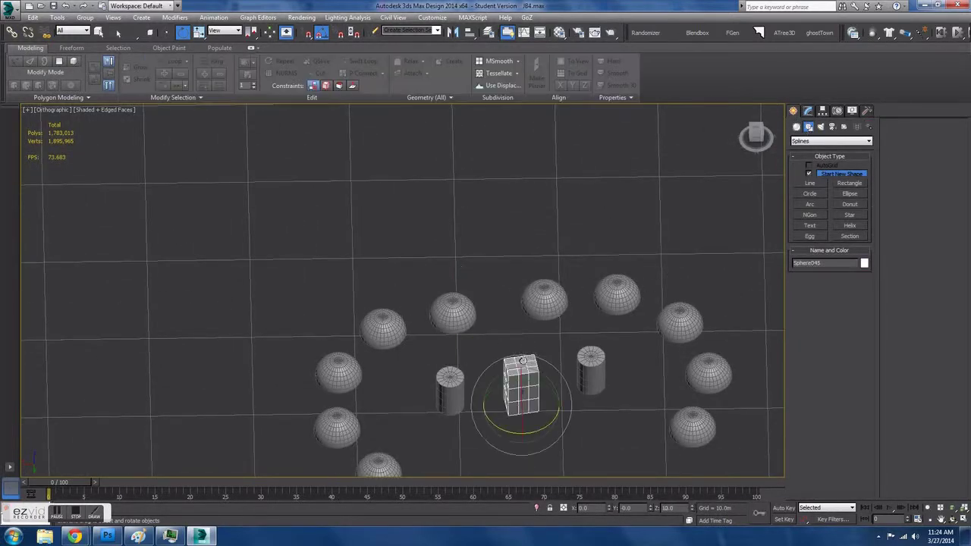
pyautogui.click(819, 195)
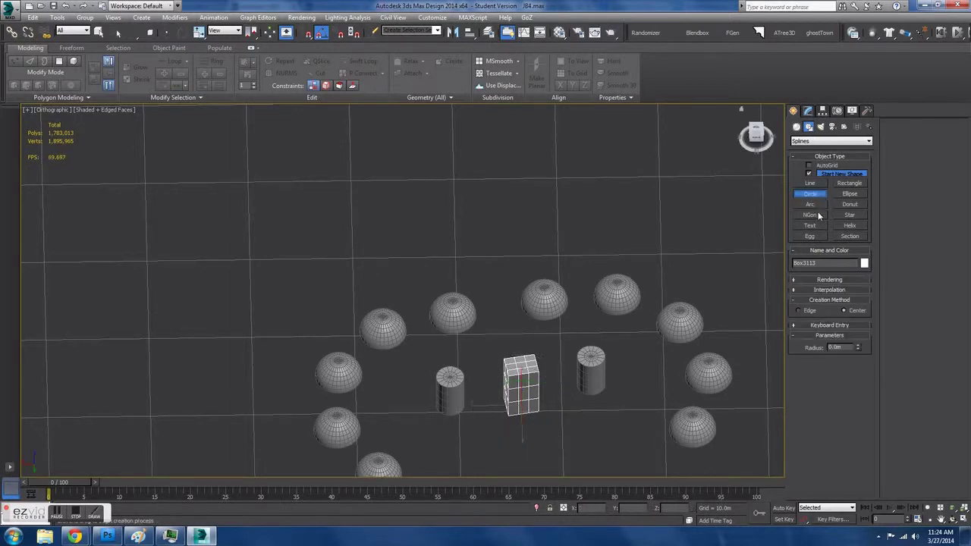
pyautogui.click(811, 205)
pyautogui.scroll(-4, 186, 353)
pyautogui.moveTo(247, 409); pyautogui.dragTo(320, 249)
pyautogui.click(297, 251)
# Select the box and open the Spacing Tool with the arc as its path.
pyautogui.scroll(3, 403, 260)
pyautogui.moveTo(403, 261); pyautogui.dragTo(475, 206, button='middle')
pyautogui.click(504, 311)
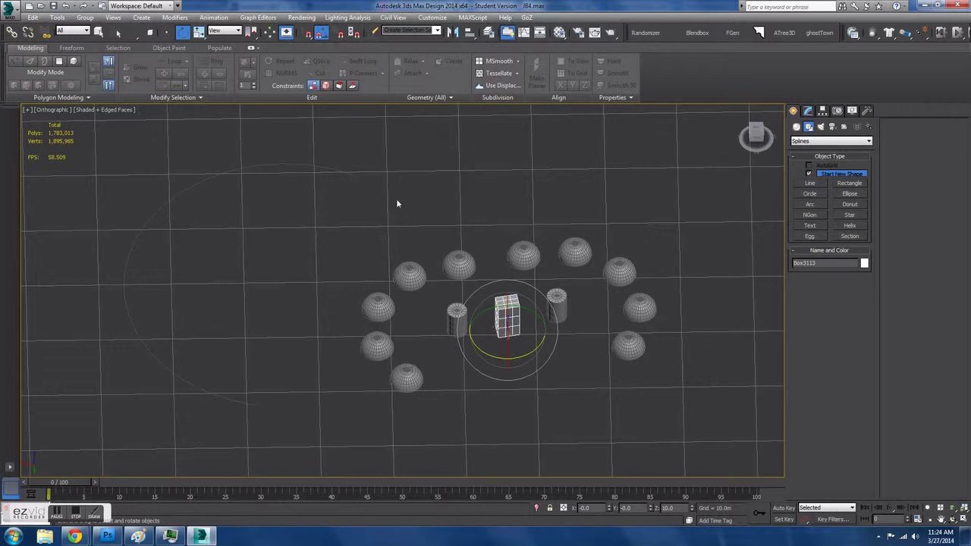
pyautogui.hotkey('shift', 'i')
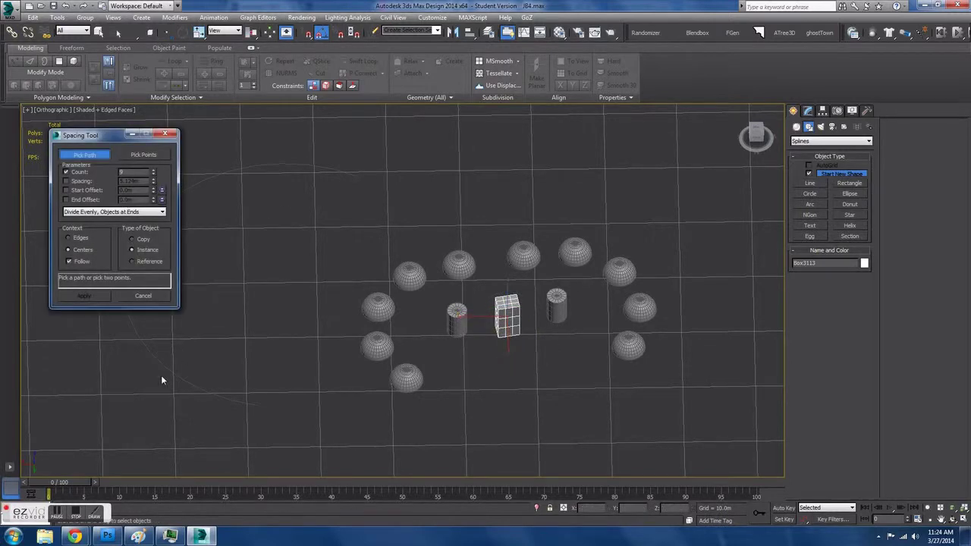
pyautogui.click(161, 379)
pyautogui.moveTo(285, 345); pyautogui.dragTo(420, 345, button='middle')
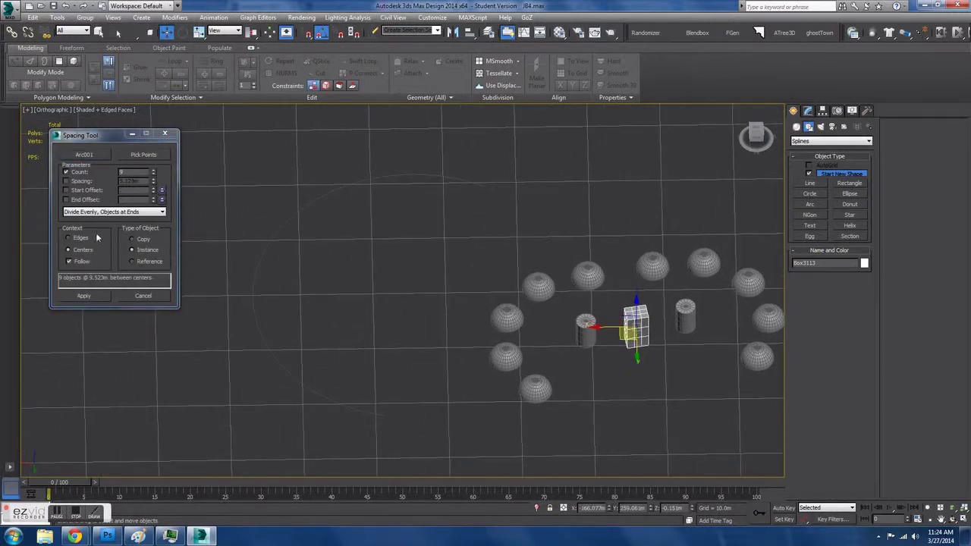
# Try a count of 11 and spacing without Follow, returning to 9 boxes with Follow enabled.
pyautogui.click(153, 171)
pyautogui.click(152, 170)
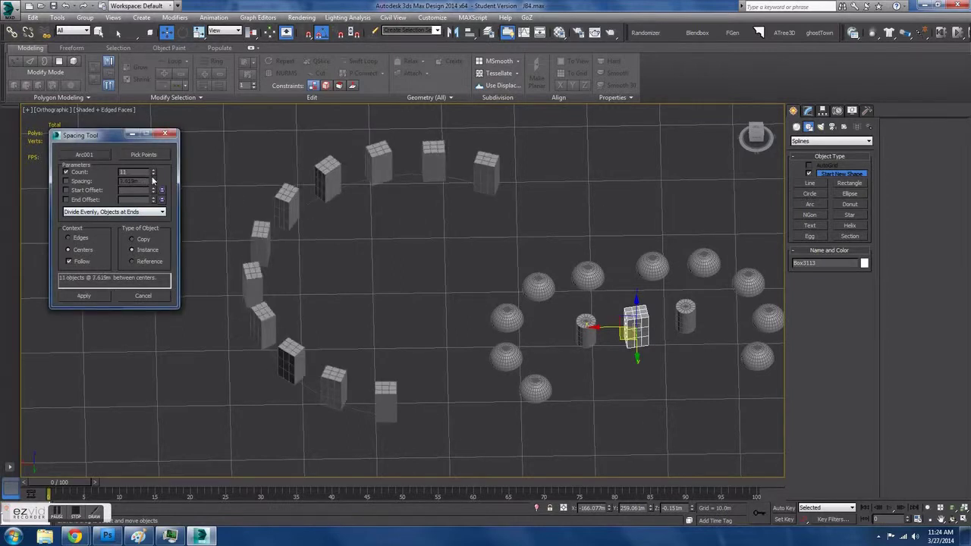
pyautogui.click(153, 175)
pyautogui.click(153, 175)
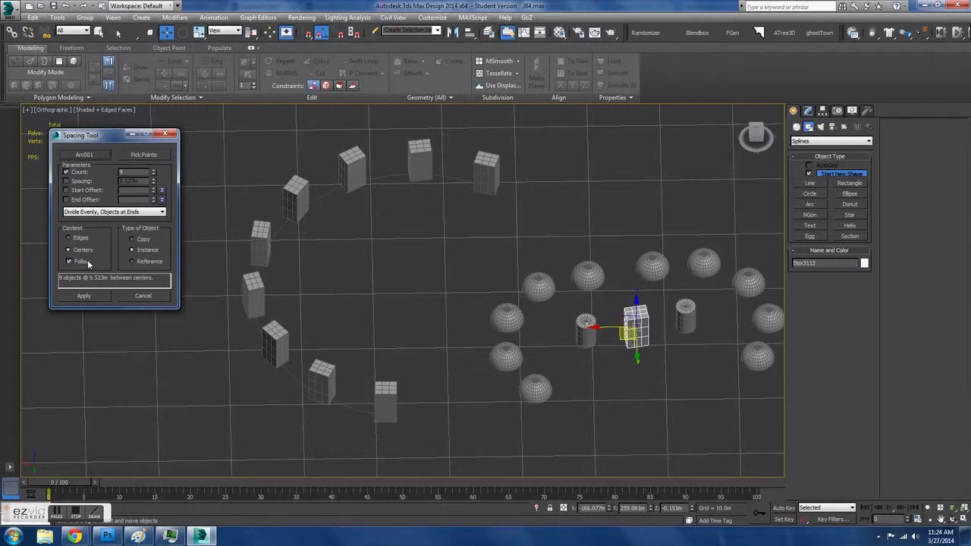
pyautogui.click(69, 261)
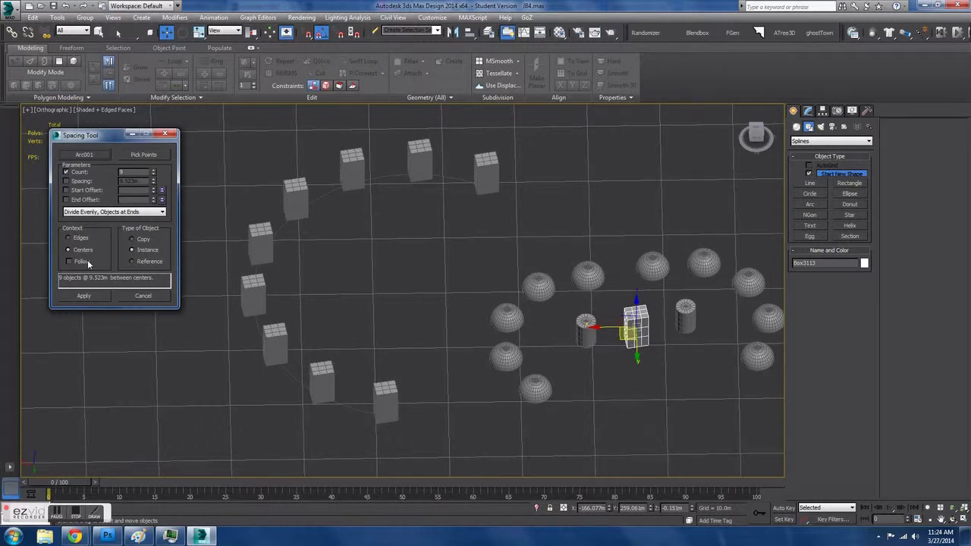
pyautogui.click(88, 261)
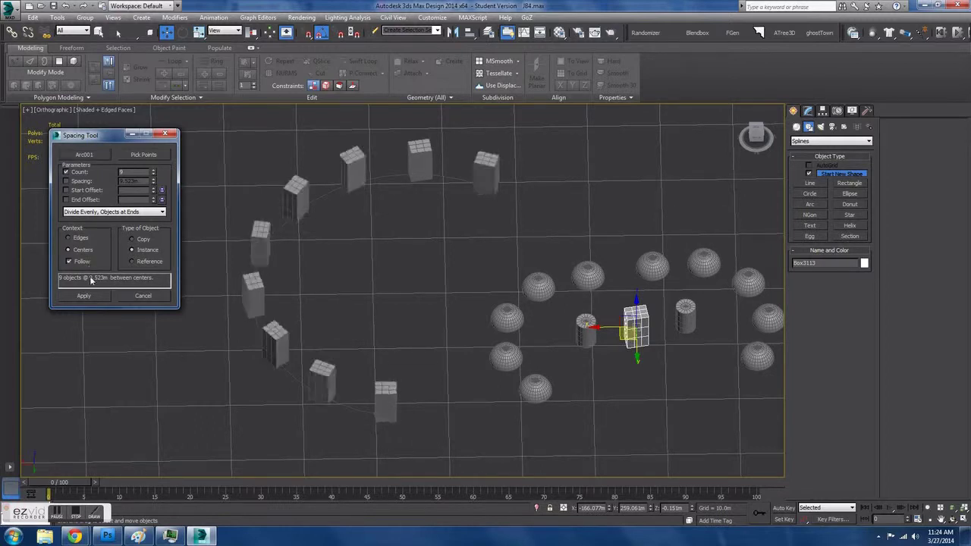
# Create the 9 evenly spaced box instances following the arc and close the Spacing Tool.
pyautogui.click(88, 295)
pyautogui.click(142, 296)
pyautogui.scroll(-3, 402, 281)
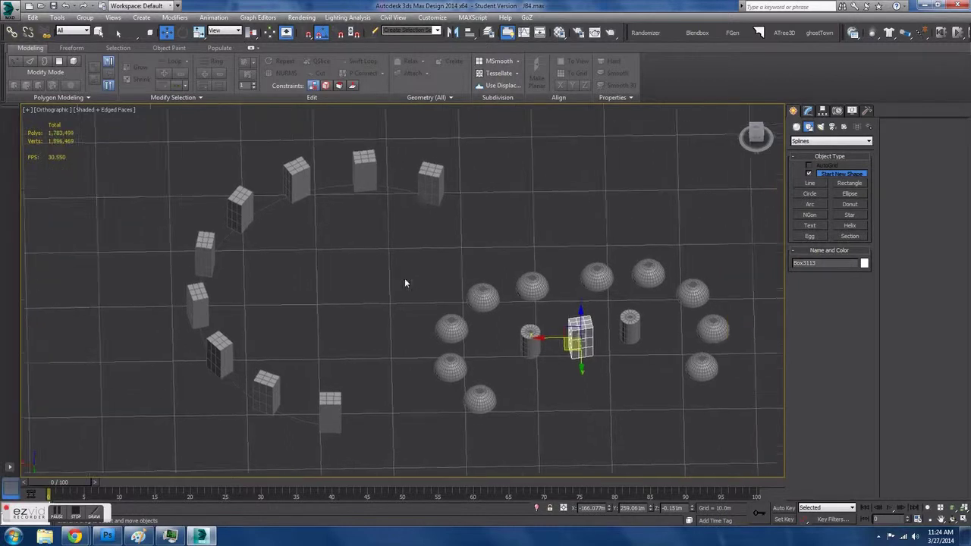
pyautogui.scroll(2, 402, 281)
# Attach the surrounding hemispheres to the original box so its instances along the arc receive them.
pyautogui.click(807, 110)
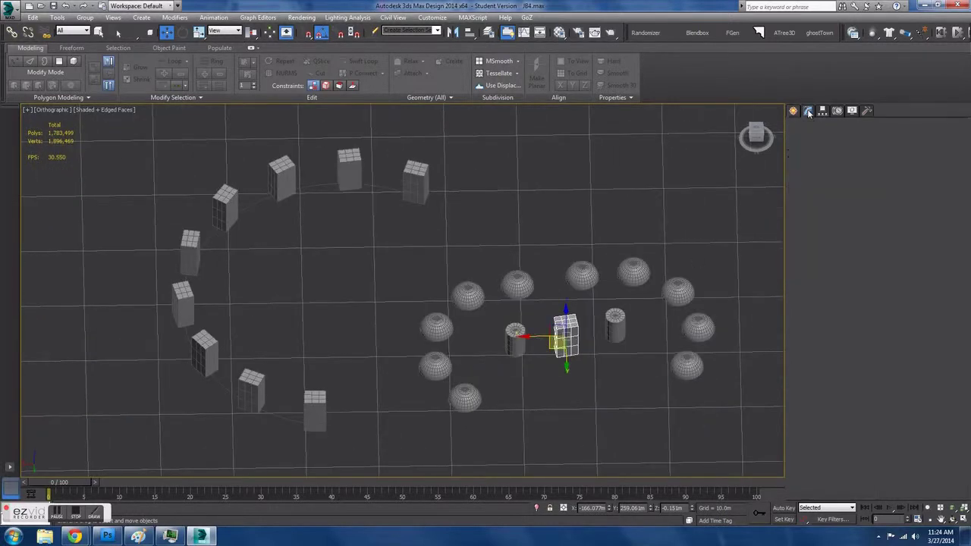
pyautogui.click(898, 199)
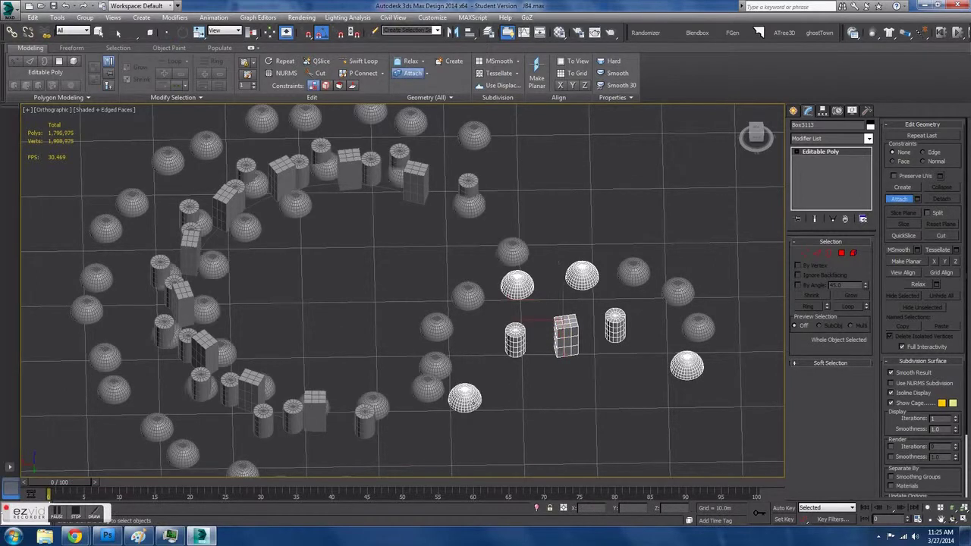
pyautogui.scroll(-3, 485, 323)
pyautogui.keyDown('alt'); pyautogui.moveTo(527, 317); pyautogui.dragTo(524, 246, button='middle'); pyautogui.keyUp('alt')
pyautogui.click(500, 319)
pyautogui.scroll(3, 524, 246)
pyautogui.click(535, 200)
pyautogui.click(508, 222)
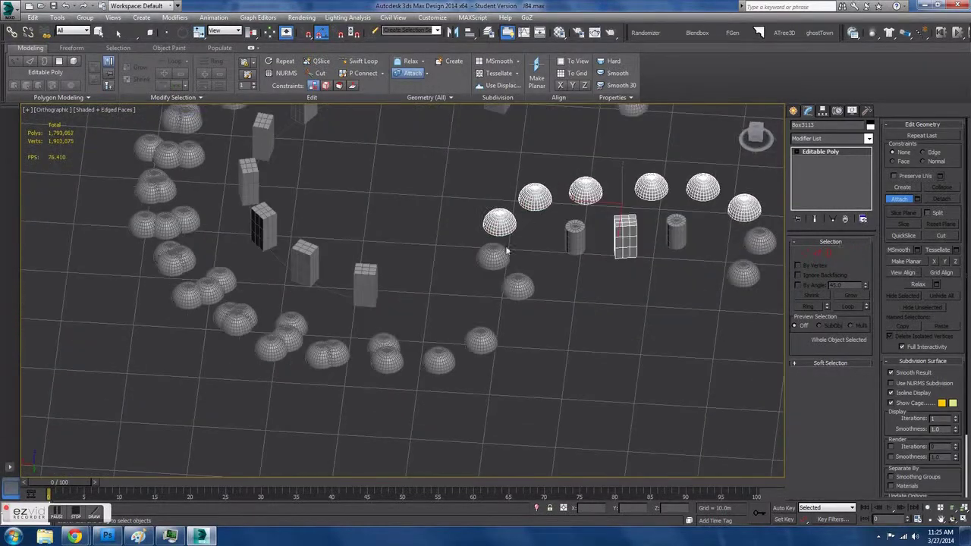
pyautogui.click(499, 257)
pyautogui.click(517, 287)
# Finish attaching and select one box instance on the arc to examine its copied hemispheres.
pyautogui.scroll(-5, 462, 311)
pyautogui.moveTo(455, 314); pyautogui.dragTo(421, 288, button='middle')
pyautogui.press('w')
pyautogui.scroll(2, 335, 313)
pyautogui.click(282, 237)
pyautogui.keyDown('alt'); pyautogui.moveTo(282, 236); pyautogui.dragTo(370, 256, button='middle'); pyautogui.keyUp('alt')
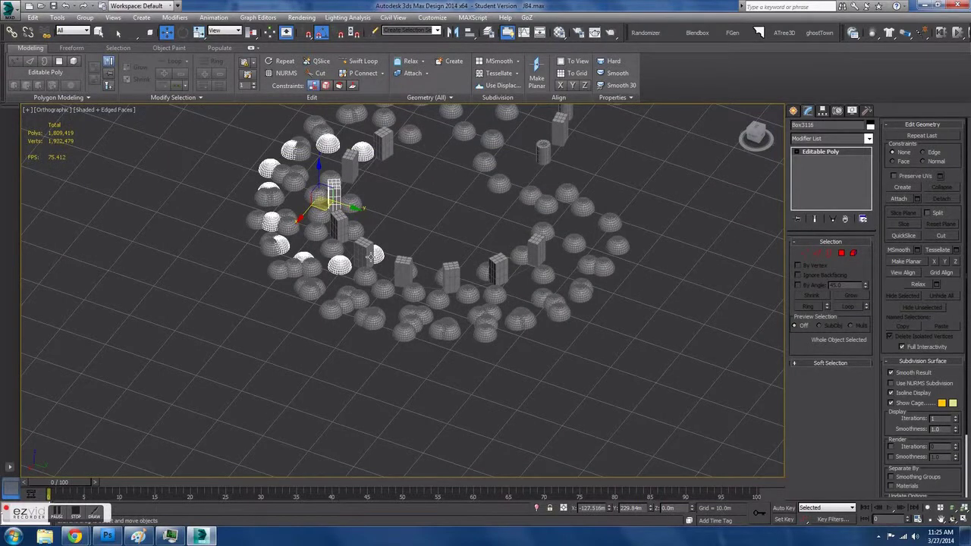
# Select a box instance near the front of the arc and switch the reference coordinate system to Local.
pyautogui.click(455, 275)
pyautogui.moveTo(455, 273); pyautogui.dragTo(449, 317, button='middle')
pyautogui.scroll(3, 449, 317)
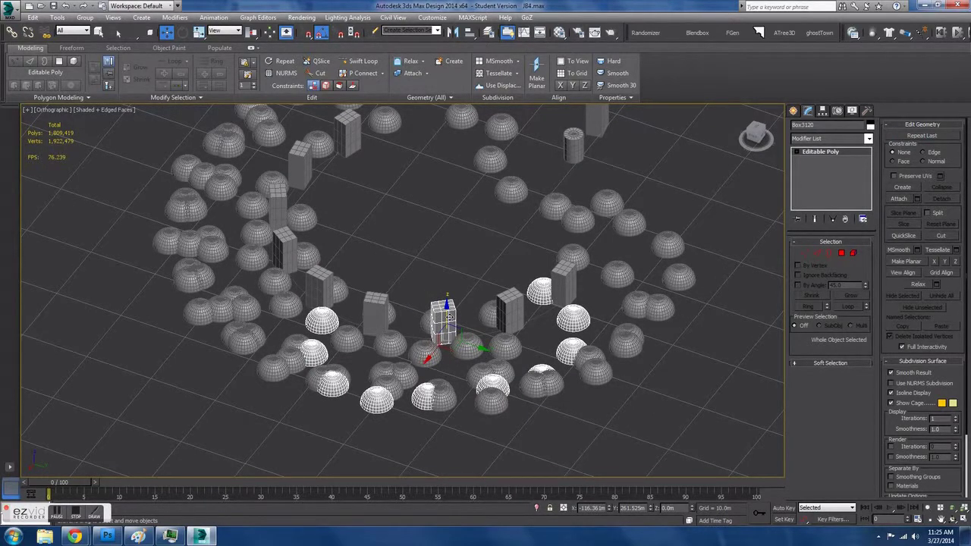
pyautogui.click(216, 30)
pyautogui.click(224, 69)
pyautogui.keyDown('alt'); pyautogui.moveTo(459, 348); pyautogui.dragTo(527, 319, button='middle'); pyautogui.keyUp('alt')
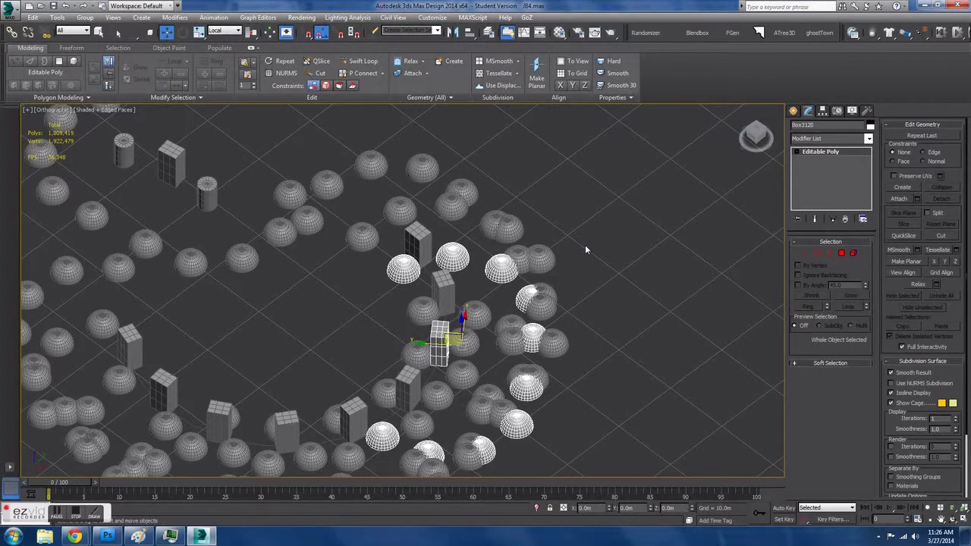
# Check whether the Use Pivot Points modifier option is available for individually selected box instances.
pyautogui.click(841, 141)
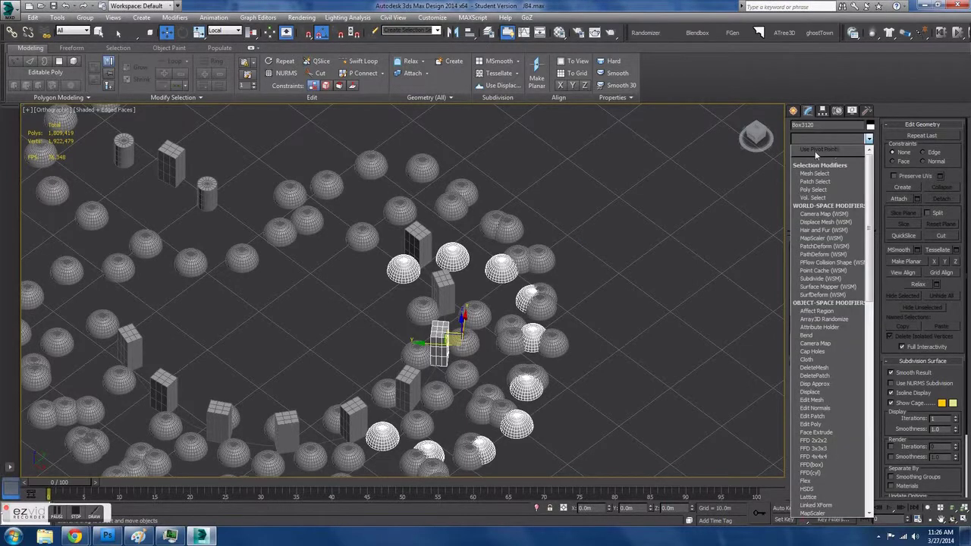
pyautogui.click(826, 143)
pyautogui.click(827, 144)
pyautogui.click(829, 144)
pyautogui.click(562, 217)
pyautogui.click(336, 182)
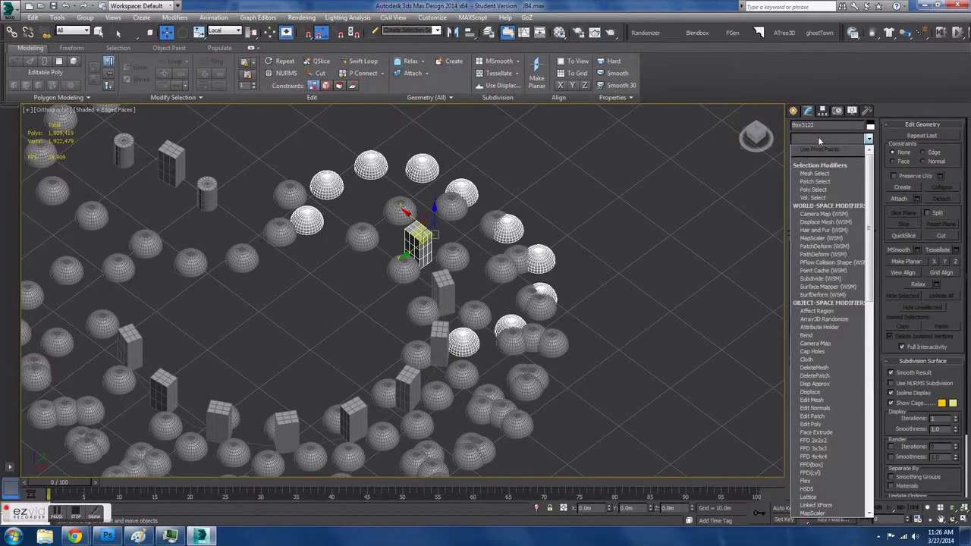
# Set the reference coordinate system to View and check Use Pivot Points again with single boxes selected.
pyautogui.click(237, 31)
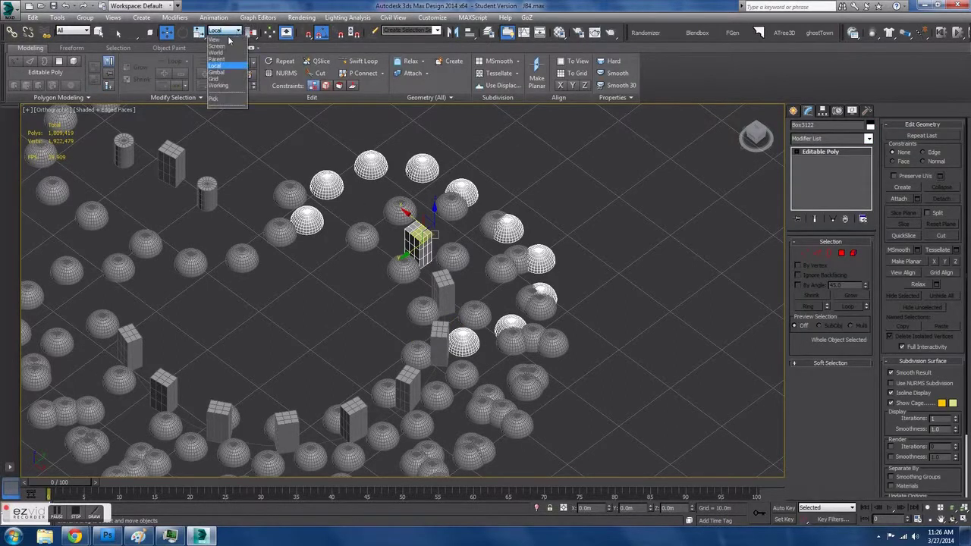
pyautogui.click(221, 39)
pyautogui.click(821, 142)
pyautogui.click(252, 33)
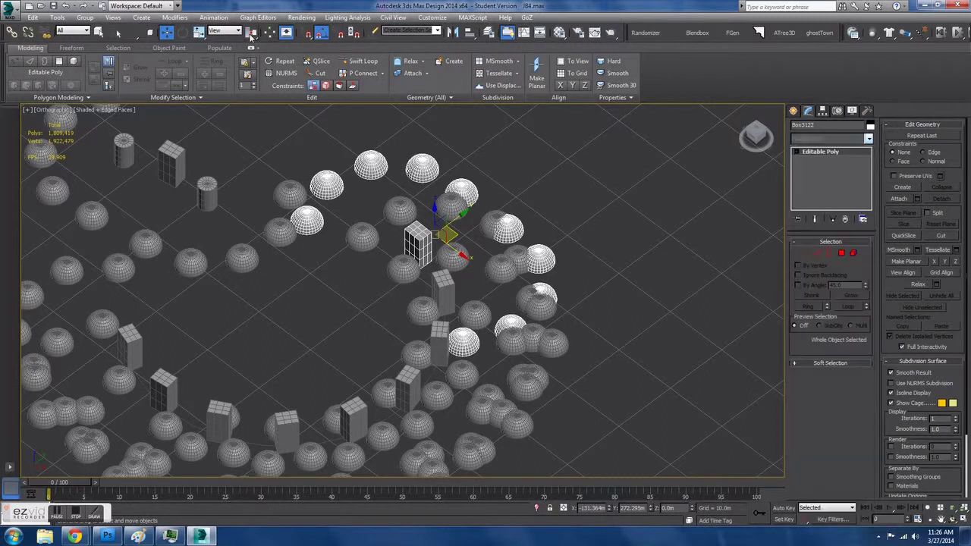
pyautogui.moveTo(252, 34); pyautogui.dragTo(252, 48)
pyautogui.click(811, 139)
pyautogui.click(364, 221)
pyautogui.click(292, 197)
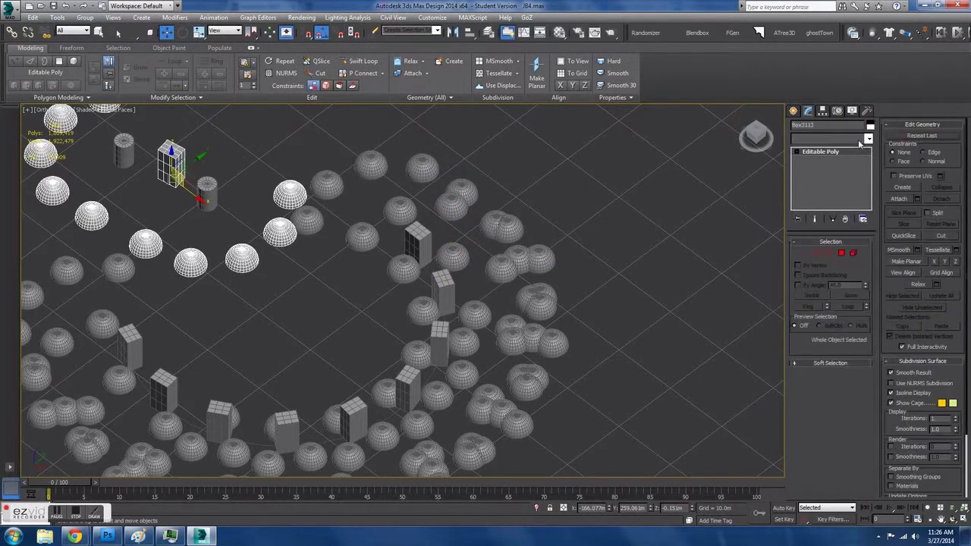
pyautogui.click(832, 139)
pyautogui.click(832, 139)
# Select several neighbouring box instances along the arc together and enable Use Pivot Points for modifiers.
pyautogui.click(443, 293)
pyautogui.moveTo(346, 332); pyautogui.dragTo(632, 278)
pyautogui.click(814, 142)
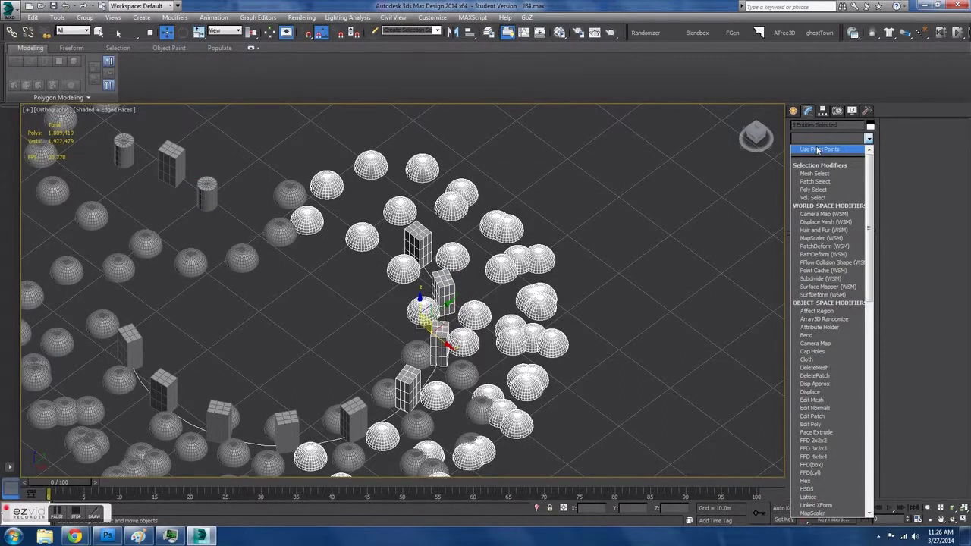
pyautogui.click(818, 150)
# Apply a Bend modifier to the selected boxes and accept the notice about referenced objects.
pyautogui.click(837, 140)
pyautogui.press('b')
pyautogui.click(831, 157)
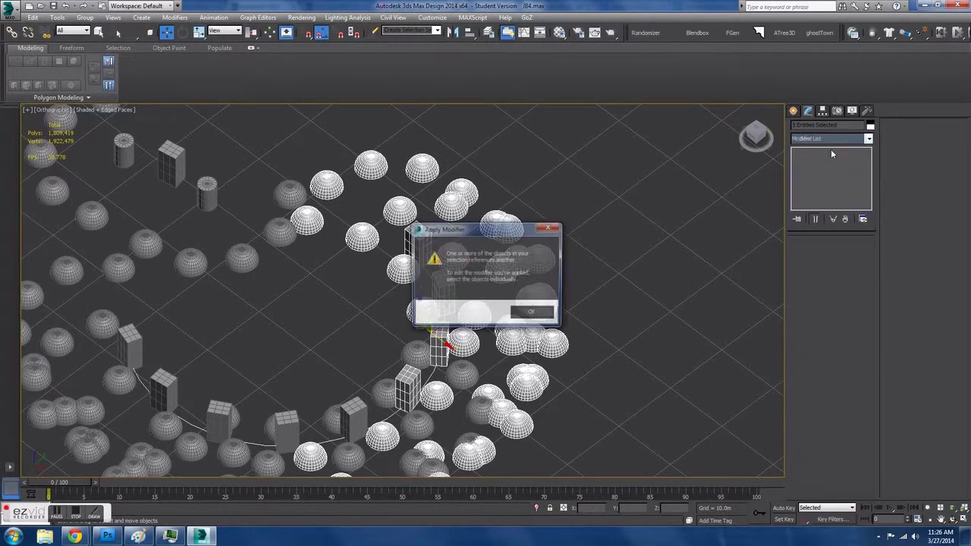
pyautogui.click(542, 318)
pyautogui.moveTo(364, 303); pyautogui.dragTo(415, 305, button='middle')
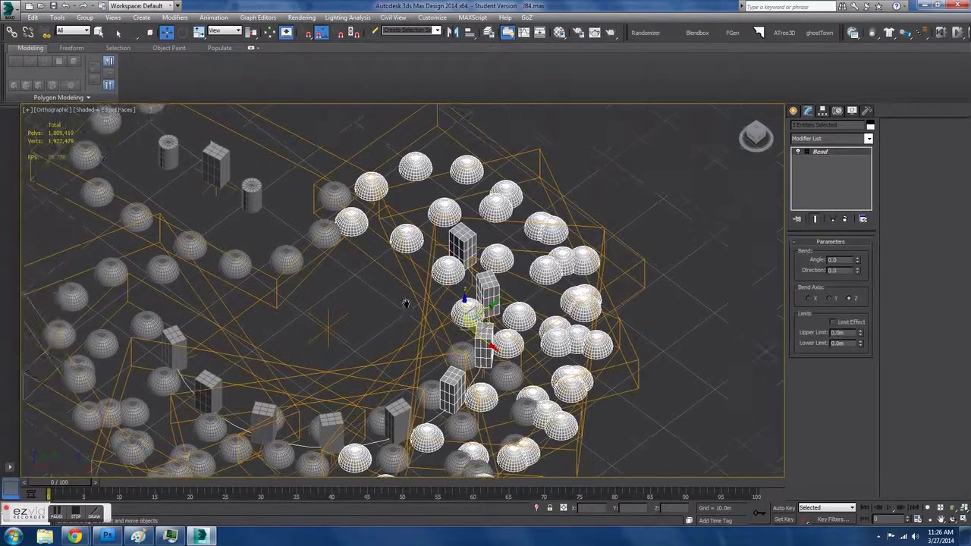
pyautogui.scroll(-2, 416, 305)
# Try raising the Bend angle on the selected boxes and undo that change.
pyautogui.moveTo(858, 261); pyautogui.dragTo(858, 67)
pyautogui.keyDown('alt'); pyautogui.moveTo(507, 220); pyautogui.dragTo(680, 182, button='middle'); pyautogui.keyUp('alt')
pyautogui.click(681, 180)
pyautogui.scroll(-2, 578, 197)
pyautogui.moveTo(576, 196)
pyautogui.keyDown('alt'); pyautogui.mouseDown(button='middle')
pyautogui.moveTo(599, 228)
pyautogui.moveTo(567, 204)
pyautogui.mouseUp(button='middle'); pyautogui.keyUp('alt')
pyautogui.hotkey('ctrl', 'z')
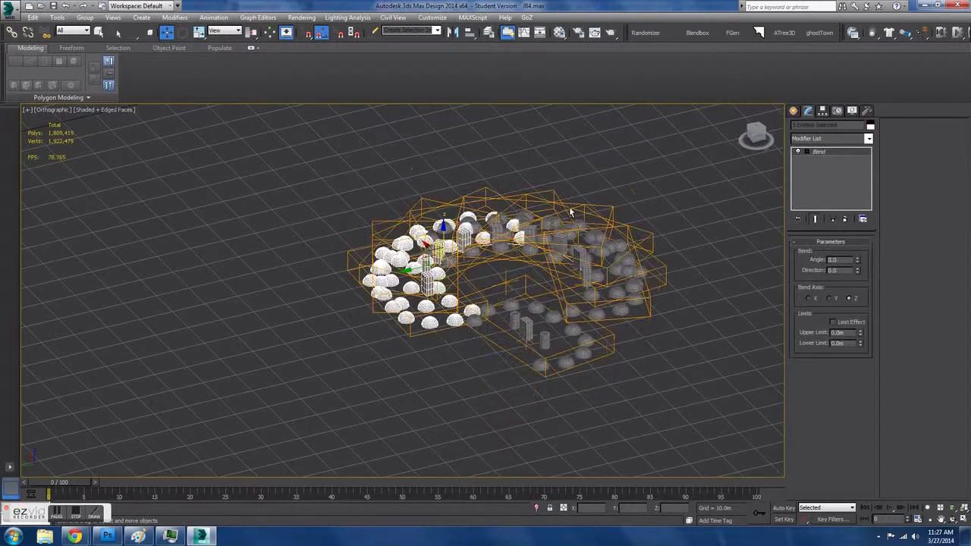
# Delete the Bend modifier from the selected boxes and turn off Use Pivot Points.
pyautogui.scroll(5, 570, 213)
pyautogui.rightClick(808, 151)
pyautogui.click(813, 169)
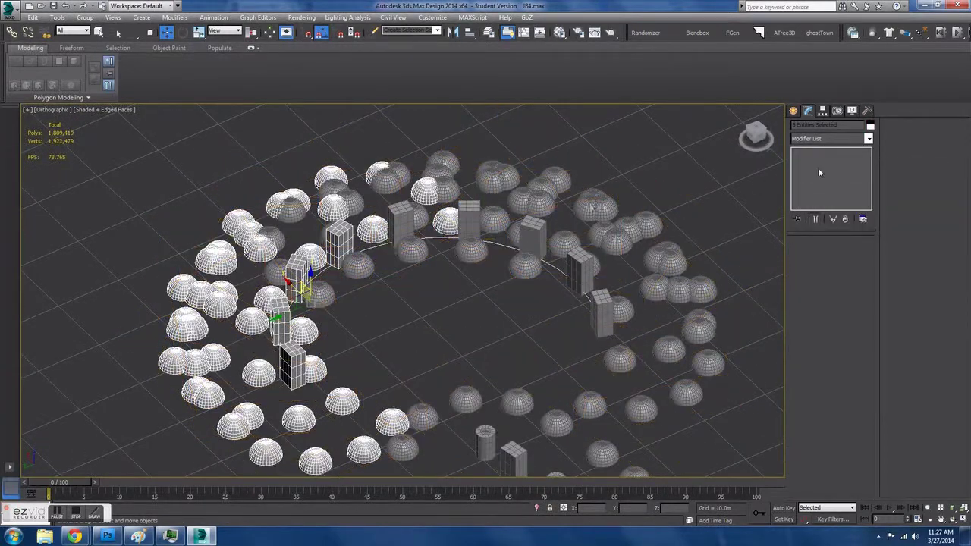
pyautogui.click(842, 141)
pyautogui.click(836, 145)
pyautogui.click(841, 143)
pyautogui.click(833, 151)
pyautogui.scroll(-3, 673, 409)
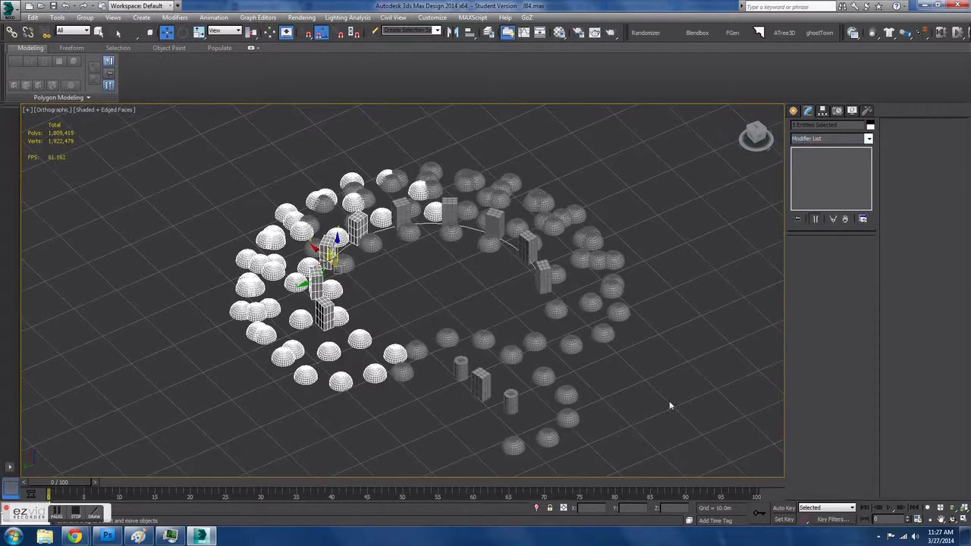
# Select all objects in the scene and apply one shared Bend modifier to them.
pyautogui.hotkey('ctrl', 'a')
pyautogui.click(834, 141)
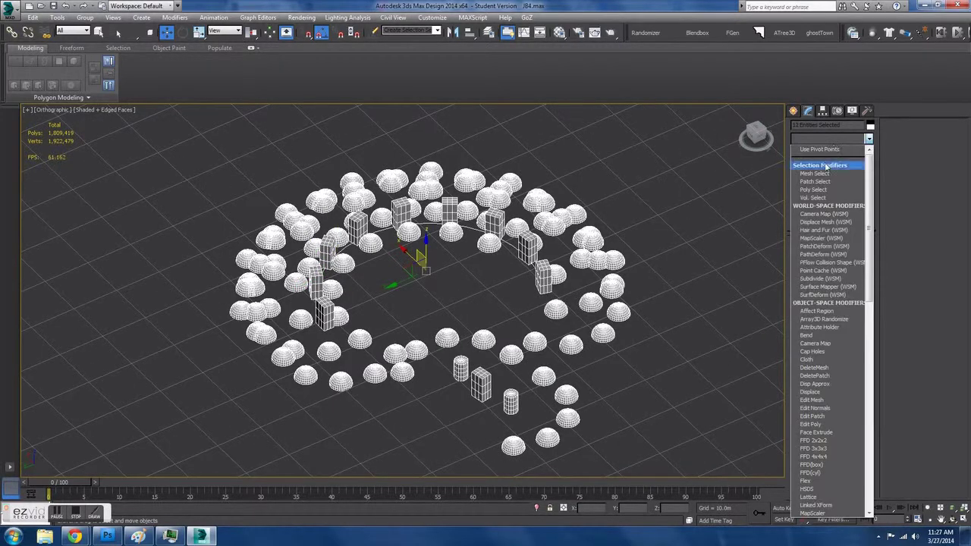
pyautogui.scroll(-5, 827, 220)
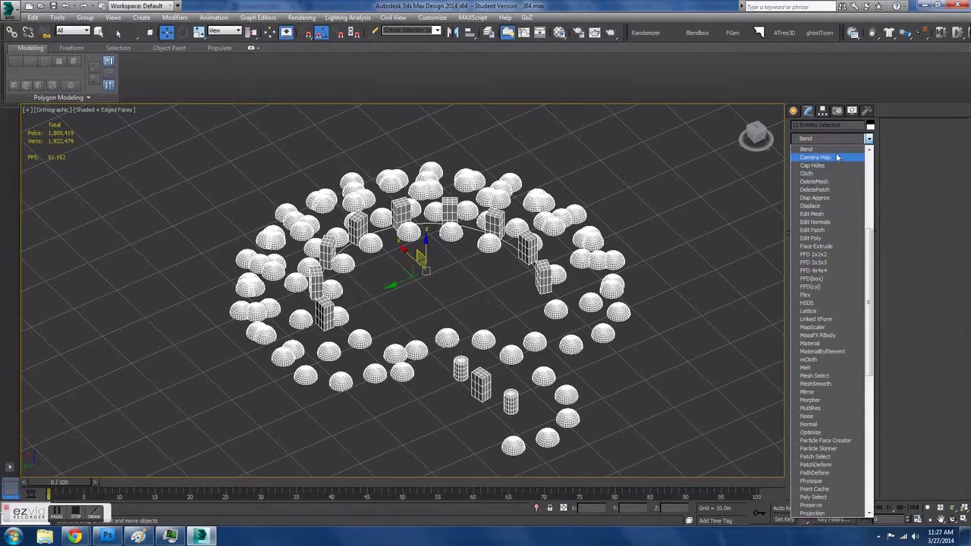
pyautogui.click(835, 150)
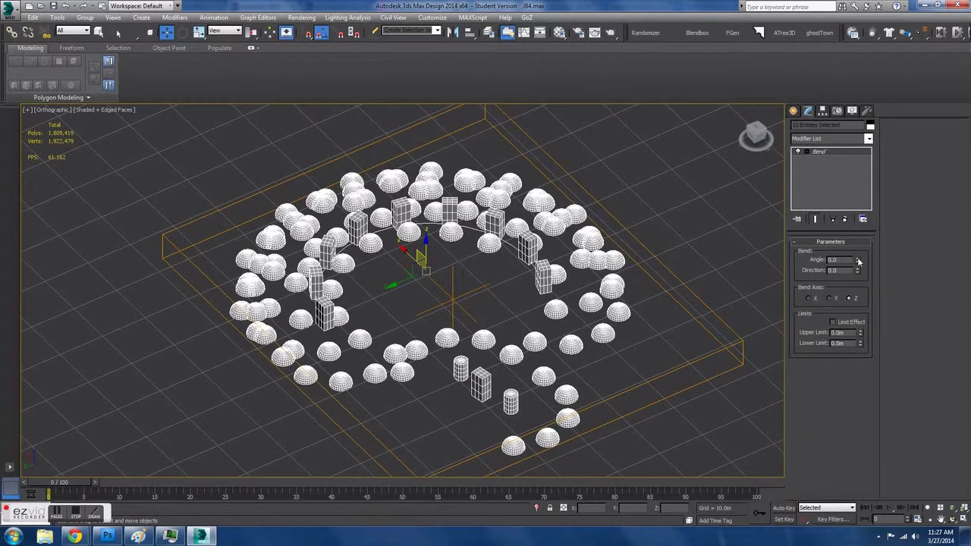
# Set the Bend angle to 67 and the bend axis to X after trying Y.
pyautogui.moveTo(858, 261); pyautogui.dragTo(838, 270)
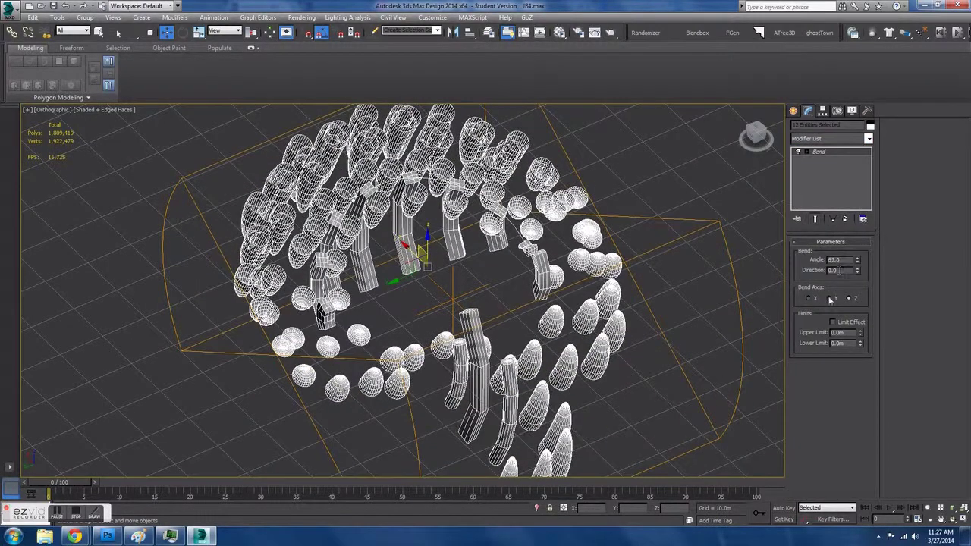
pyautogui.click(829, 299)
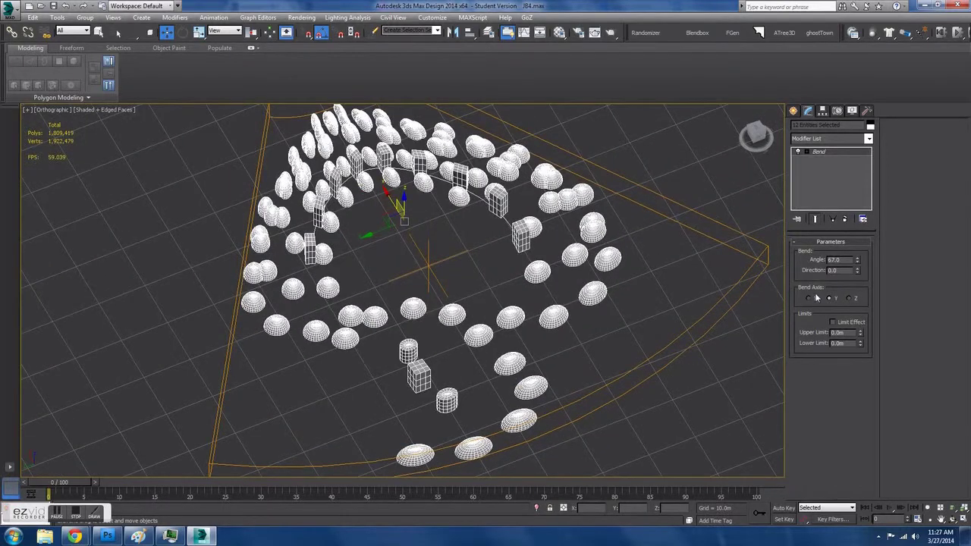
pyautogui.click(810, 298)
# Hide the home grid, try other Bend angles along the X axis, and deselect the objects.
pyautogui.keyDown('alt'); pyautogui.moveTo(650, 305); pyautogui.dragTo(763, 267, button='middle'); pyautogui.keyUp('alt')
pyautogui.moveTo(857, 261); pyautogui.dragTo(803, 517)
pyautogui.keyDown('alt'); pyautogui.moveTo(537, 300); pyautogui.dragTo(577, 383, button='middle'); pyautogui.keyUp('alt')
pyautogui.press('g')
pyautogui.keyDown('alt'); pyautogui.moveTo(515, 379); pyautogui.dragTo(931, 300, button='middle'); pyautogui.keyUp('alt')
pyautogui.moveTo(860, 265); pyautogui.dragTo(585, 274)
pyautogui.keyDown('alt'); pyautogui.moveTo(586, 275); pyautogui.dragTo(560, 252, button='middle'); pyautogui.keyUp('alt')
pyautogui.click(561, 262)
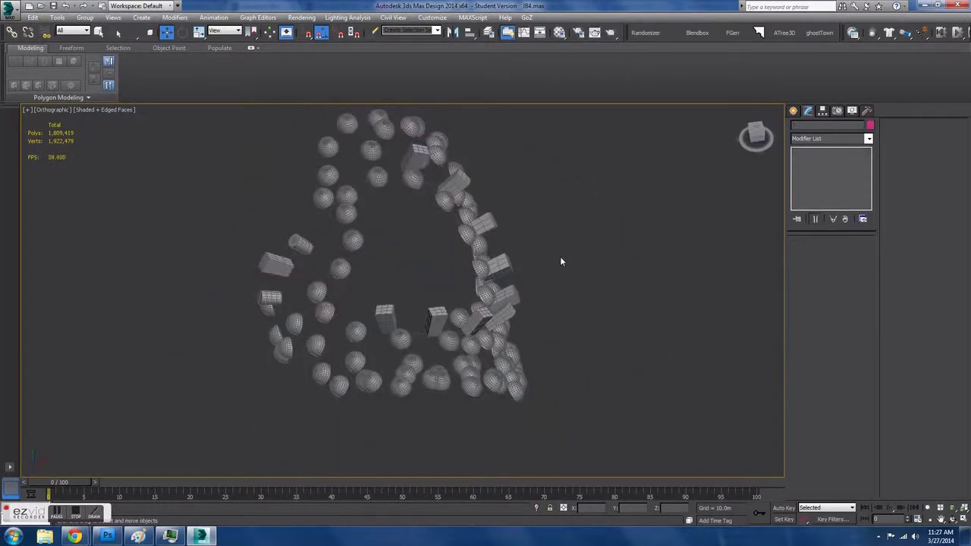
# Reselect all objects, delete their shared Bend modifier, and clear the selection.
pyautogui.hotkey('ctrl', 'a')
pyautogui.rightClick(816, 152)
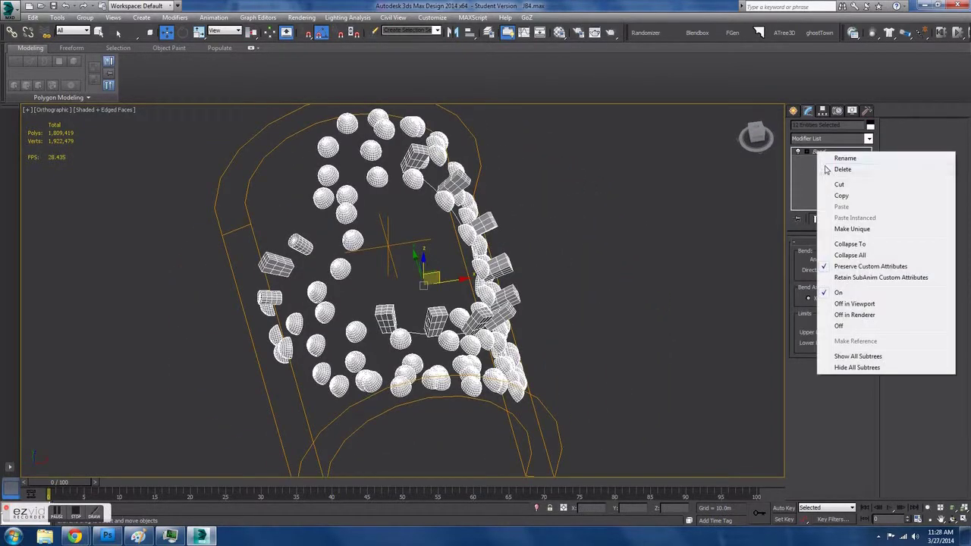
pyautogui.click(826, 167)
pyautogui.click(839, 138)
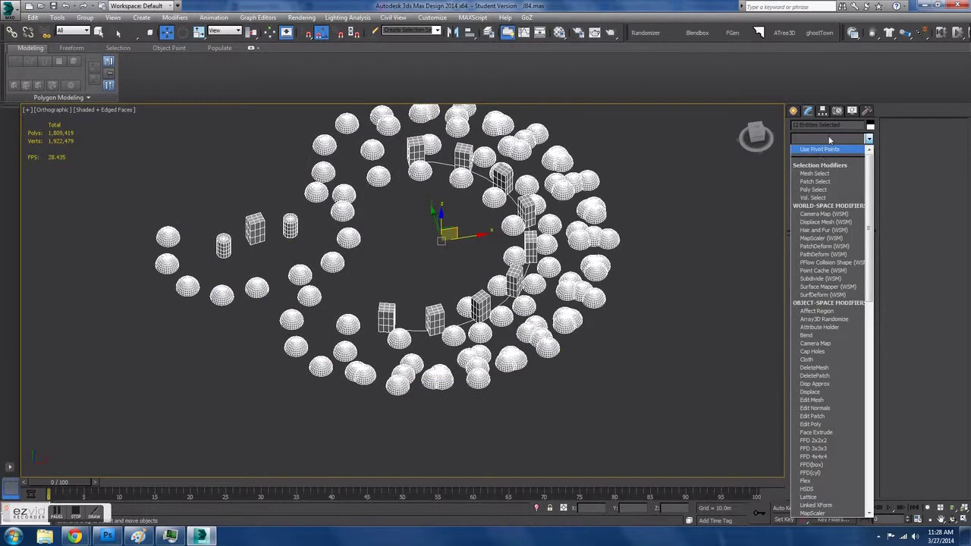
pyautogui.click(660, 208)
# Draw a grid helper about 20.6 m by 22.7 m over the arc's boxes with AutoGrid enabled.
pyautogui.scroll(-5, 600, 326)
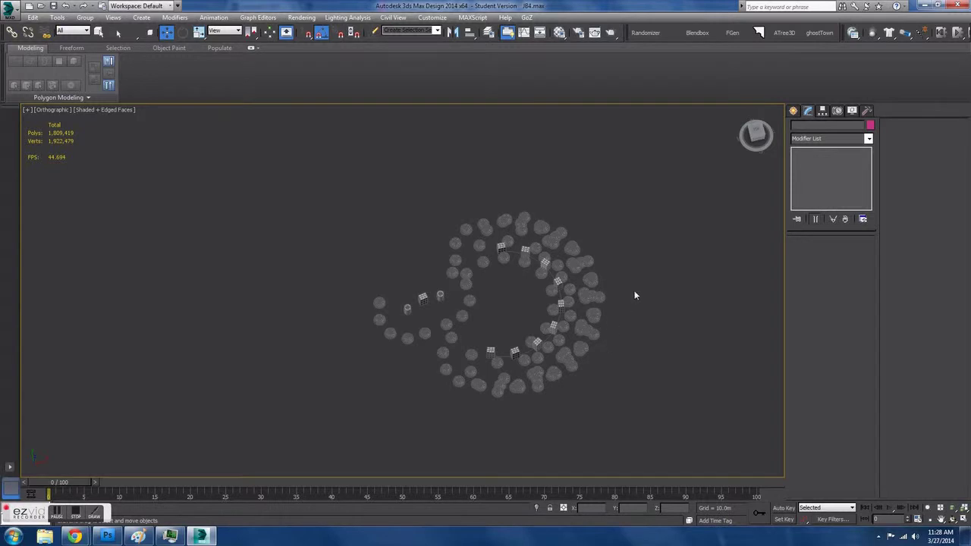
pyautogui.scroll(3, 641, 292)
pyautogui.click(794, 112)
pyautogui.click(844, 128)
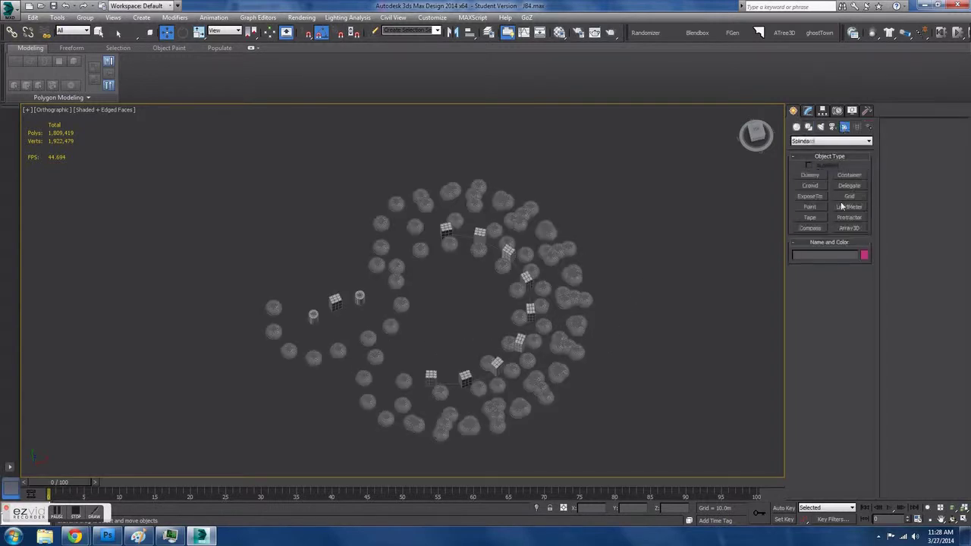
pyautogui.click(845, 198)
pyautogui.scroll(5, 617, 243)
pyautogui.click(810, 165)
pyautogui.moveTo(393, 304); pyautogui.dragTo(489, 268, button='middle')
pyautogui.scroll(3, 389, 338)
pyautogui.moveTo(393, 343); pyautogui.dragTo(2, 149)
pyautogui.keyDown('alt'); pyautogui.moveTo(394, 311); pyautogui.dragTo(512, 338, button='middle'); pyautogui.keyUp('alt')
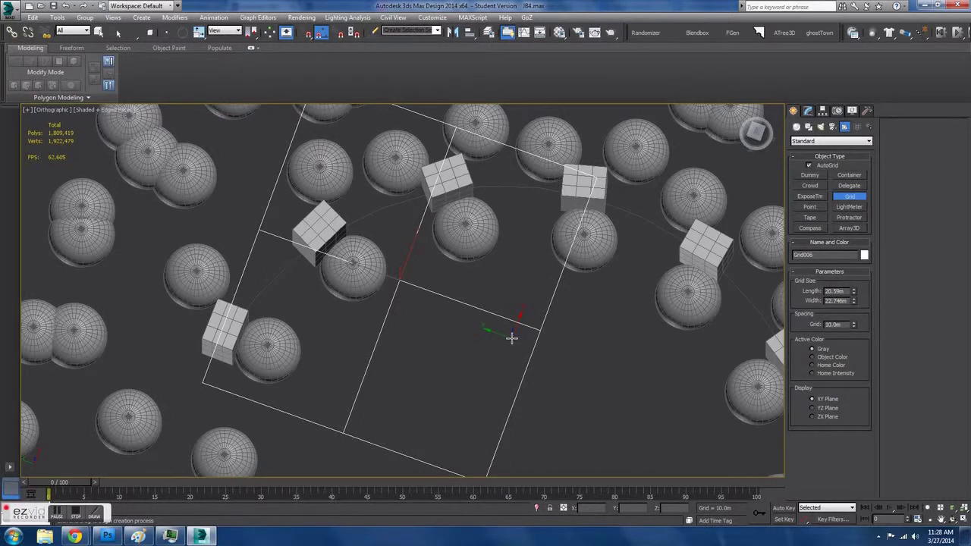
# Look straight down on the new grid helper and activate it as the construction grid.
pyautogui.press('w')
pyautogui.click(807, 110)
pyautogui.click(755, 130)
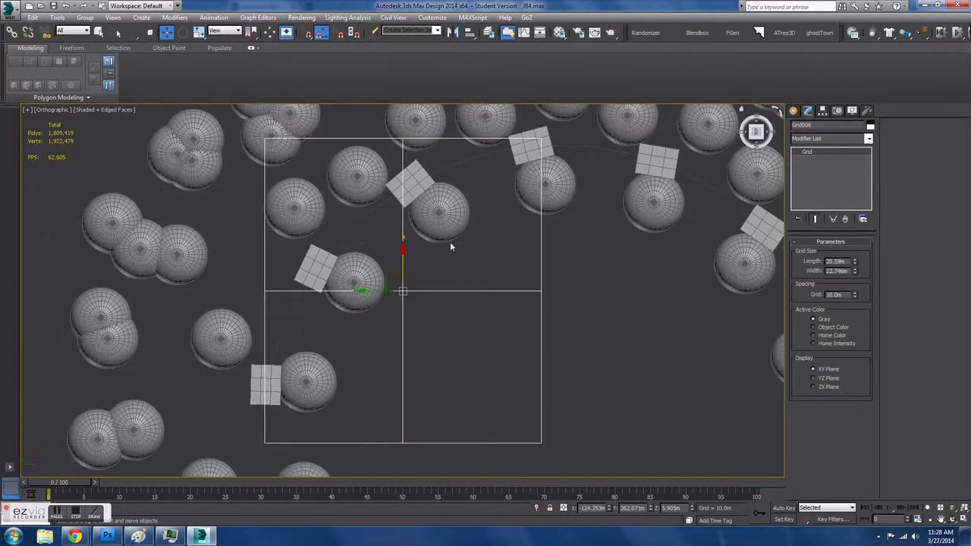
pyautogui.scroll(8, 422, 240)
pyautogui.scroll(-10, 446, 268)
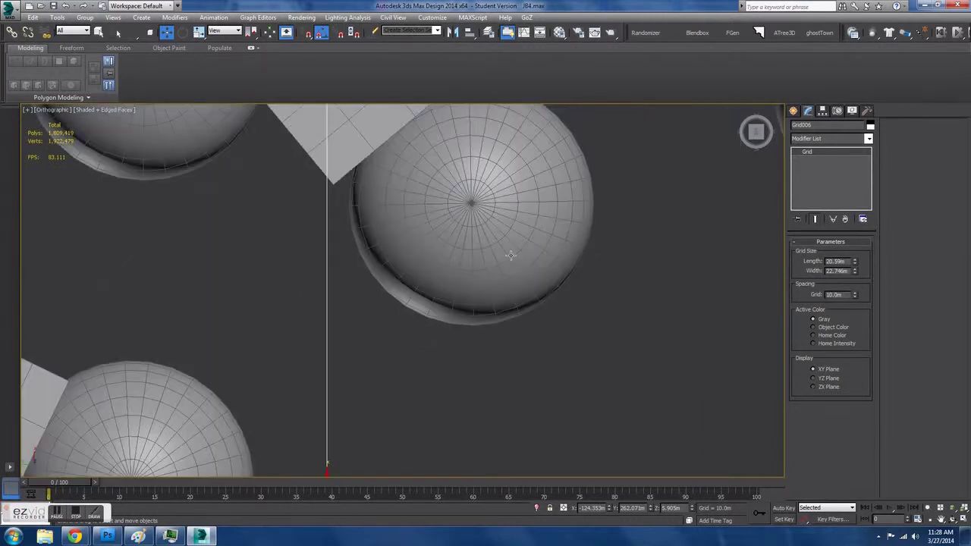
pyautogui.rightClick(678, 208)
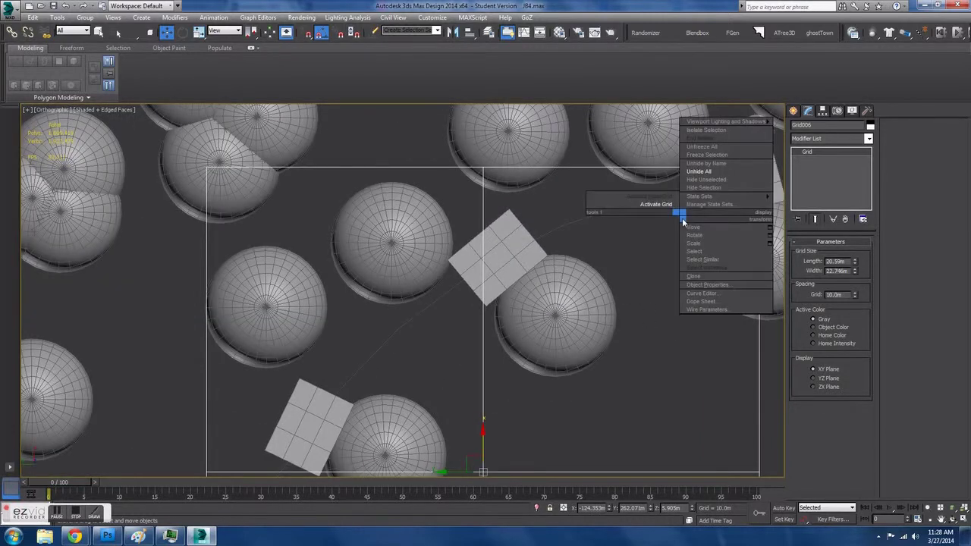
pyautogui.click(664, 205)
pyautogui.click(793, 112)
pyautogui.click(796, 126)
pyautogui.click(807, 176)
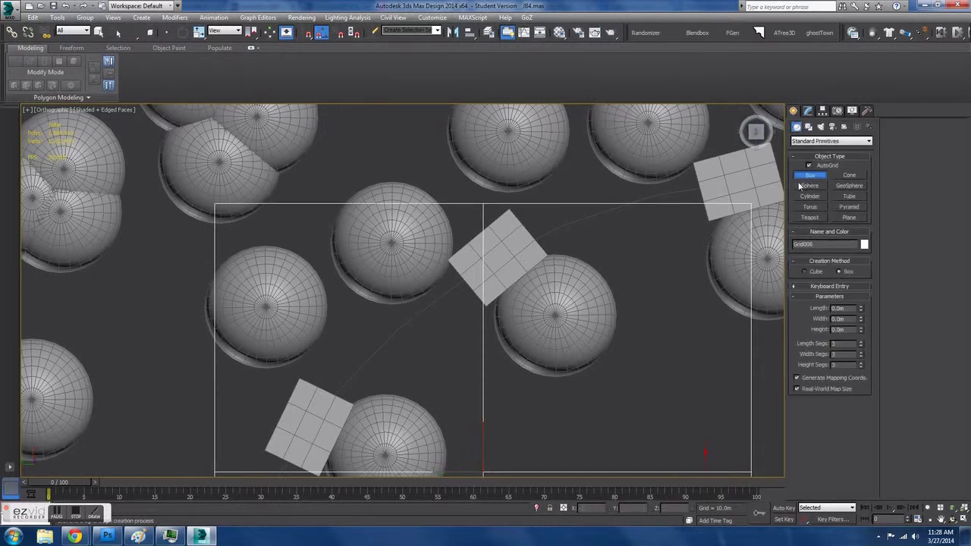
pyautogui.moveTo(602, 365); pyautogui.dragTo(536, 273)
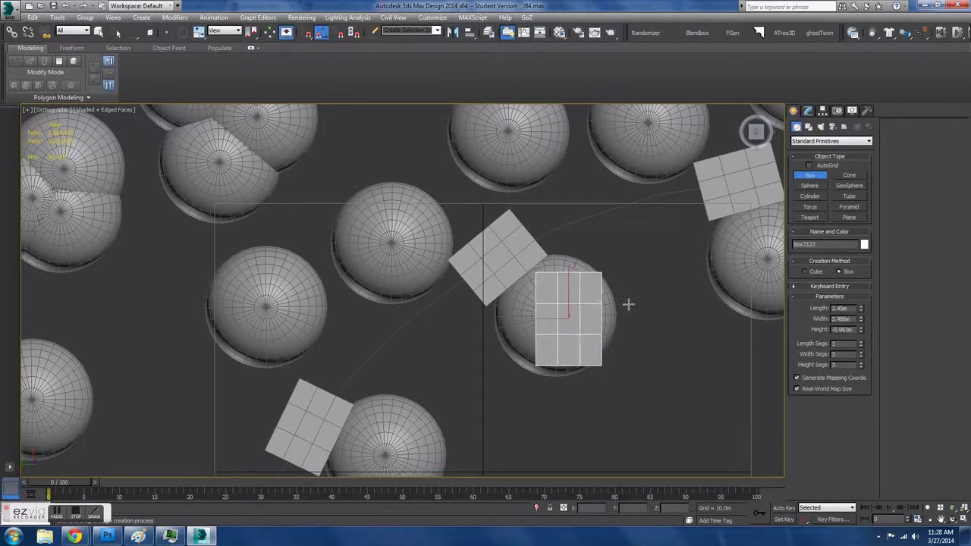
pyautogui.rightClick(628, 305)
# Draw a small arc spline on the active grid over a hemisphere beside one of the boxes.
pyautogui.click(808, 126)
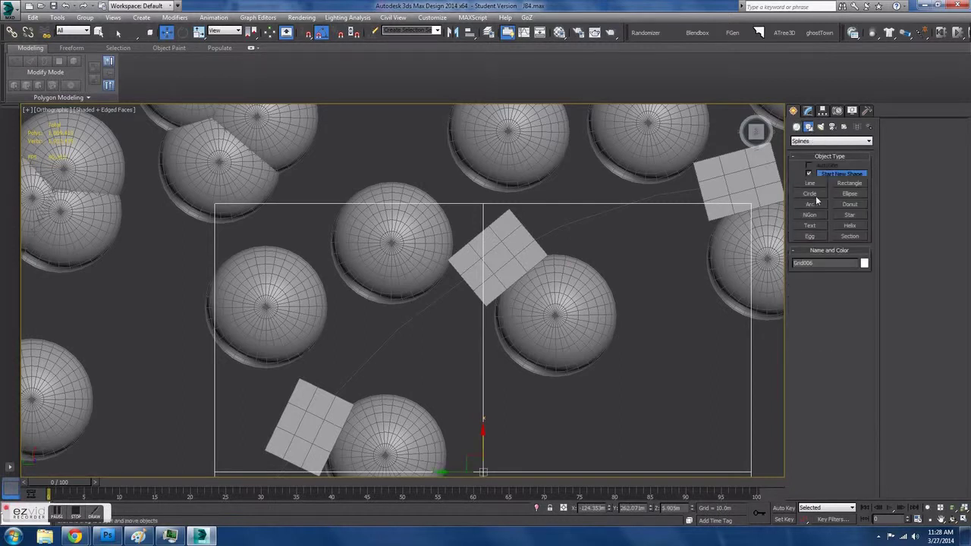
pyautogui.click(812, 204)
pyautogui.moveTo(634, 269); pyautogui.dragTo(585, 235, button='middle')
pyautogui.scroll(4, 583, 250)
pyautogui.moveTo(474, 351)
pyautogui.mouseDown()
pyautogui.moveTo(474, 313)
pyautogui.moveTo(480, 322)
pyautogui.mouseUp()
pyautogui.rightClick(485, 307)
pyautogui.click(481, 306)
pyautogui.rightClick(481, 307)
pyautogui.scroll(-5, 552, 314)
pyautogui.moveTo(505, 357)
pyautogui.keyDown('alt'); pyautogui.mouseDown(button='middle')
pyautogui.moveTo(553, 315)
pyautogui.moveTo(516, 249)
pyautogui.moveTo(466, 301)
pyautogui.moveTo(490, 332)
pyautogui.moveTo(646, 249)
pyautogui.moveTo(615, 287)
pyautogui.mouseUp(button='middle'); pyautogui.keyUp('alt')
pyautogui.scroll(4, 489, 332)
pyautogui.scroll(2, 615, 287)
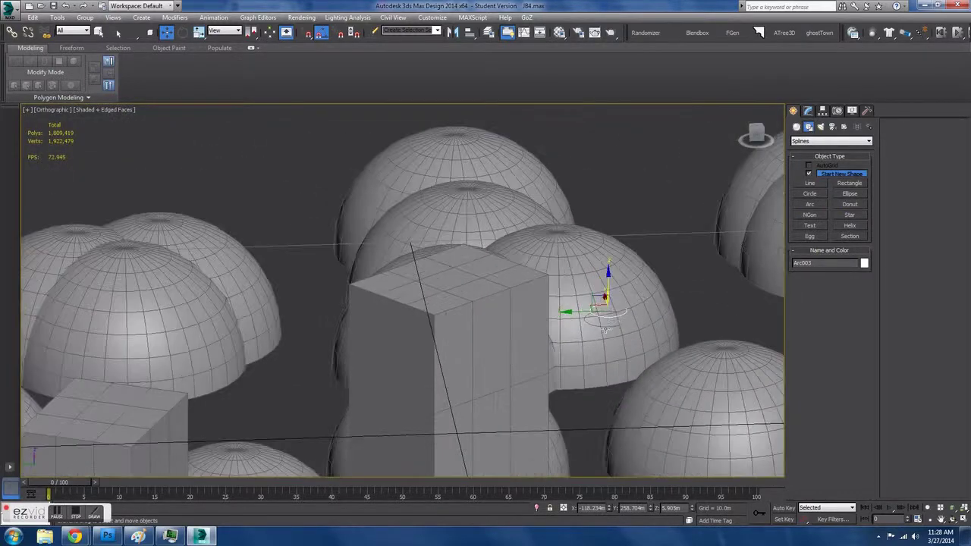
# Delete the small arc spline and bring the boxes and hemispheres back into view.
pyautogui.keyDown('ctrl'); pyautogui.click(606, 328); pyautogui.keyUp('ctrl')
pyautogui.press('Delete')
pyautogui.scroll(-2, 605, 328)
pyautogui.keyDown('alt'); pyautogui.moveTo(606, 328); pyautogui.dragTo(633, 279, button='middle'); pyautogui.keyUp('alt')
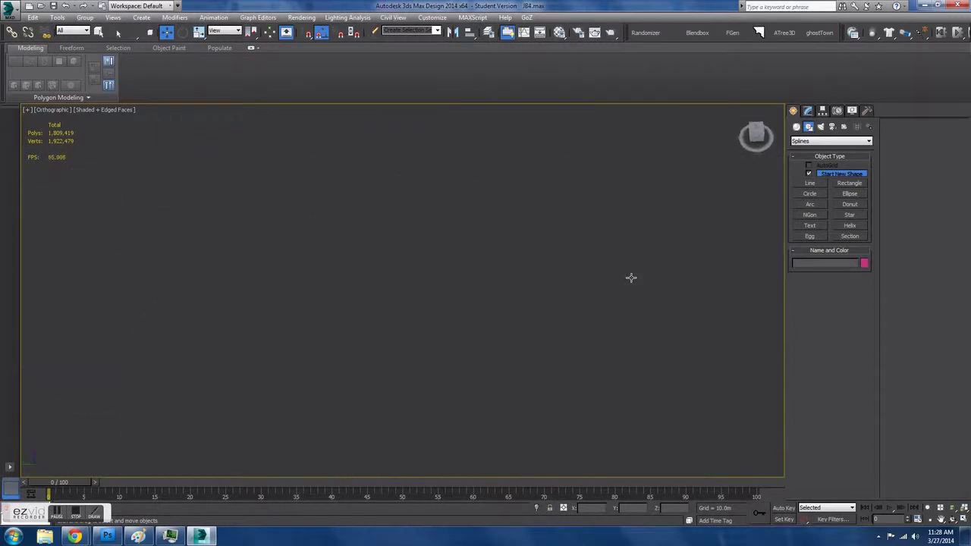
pyautogui.moveTo(518, 256); pyautogui.dragTo(466, 353, button='middle')
pyautogui.scroll(-5, 466, 354)
pyautogui.scroll(8, 396, 273)
# Delete the grid helper to return to drawing on the home grid.
pyautogui.click(370, 222)
pyautogui.scroll(-4, 390, 223)
pyautogui.moveTo(389, 223); pyautogui.dragTo(521, 295, button='middle')
pyautogui.rightClick(522, 293)
pyautogui.click(507, 277)
pyautogui.click(567, 291)
pyautogui.click(560, 320)
pyautogui.press('Delete')
# Draw a straight two-point line about 12.9 m long inside the arc of boxes and delete it.
pyautogui.click(809, 184)
pyautogui.click(636, 307)
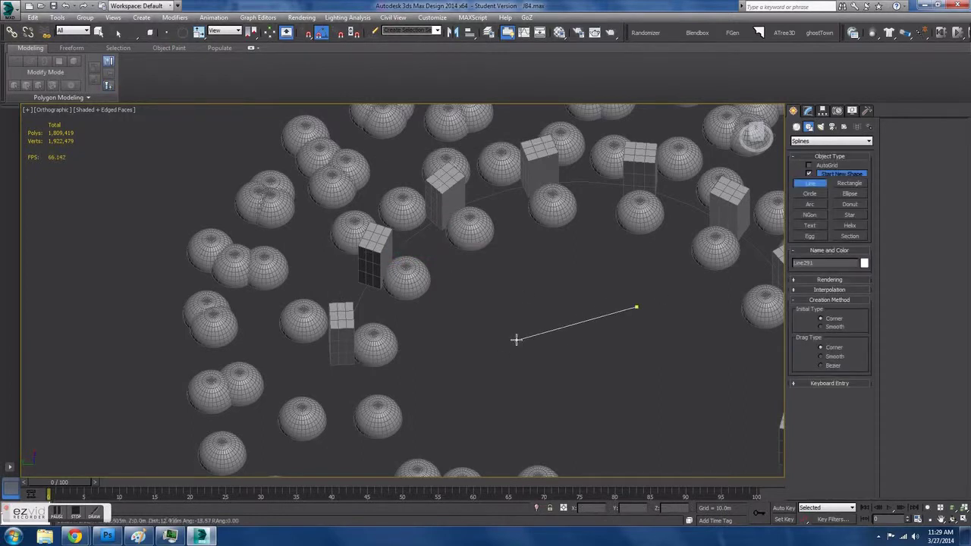
pyautogui.click(516, 339)
pyautogui.rightClick(518, 338)
pyautogui.rightClick(601, 249)
pyautogui.press('Delete')
pyautogui.scroll(-5, 552, 305)
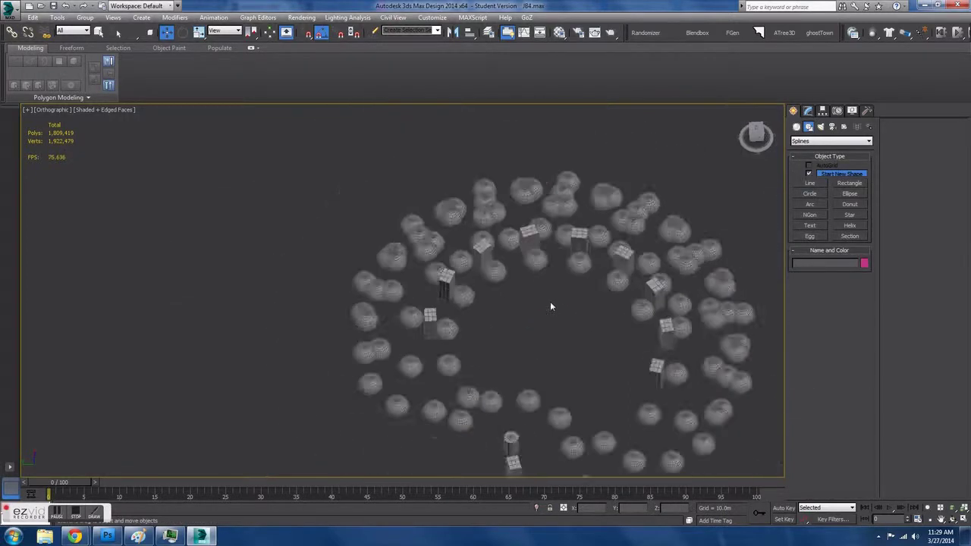
pyautogui.keyDown('alt'); pyautogui.moveTo(552, 306); pyautogui.dragTo(602, 277, button='middle'); pyautogui.keyUp('alt')
pyautogui.scroll(5, 602, 277)
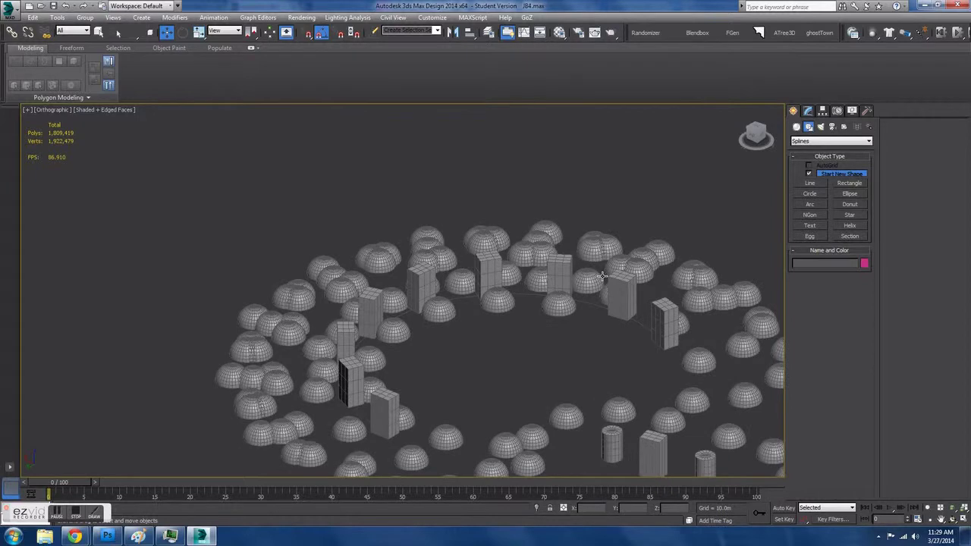